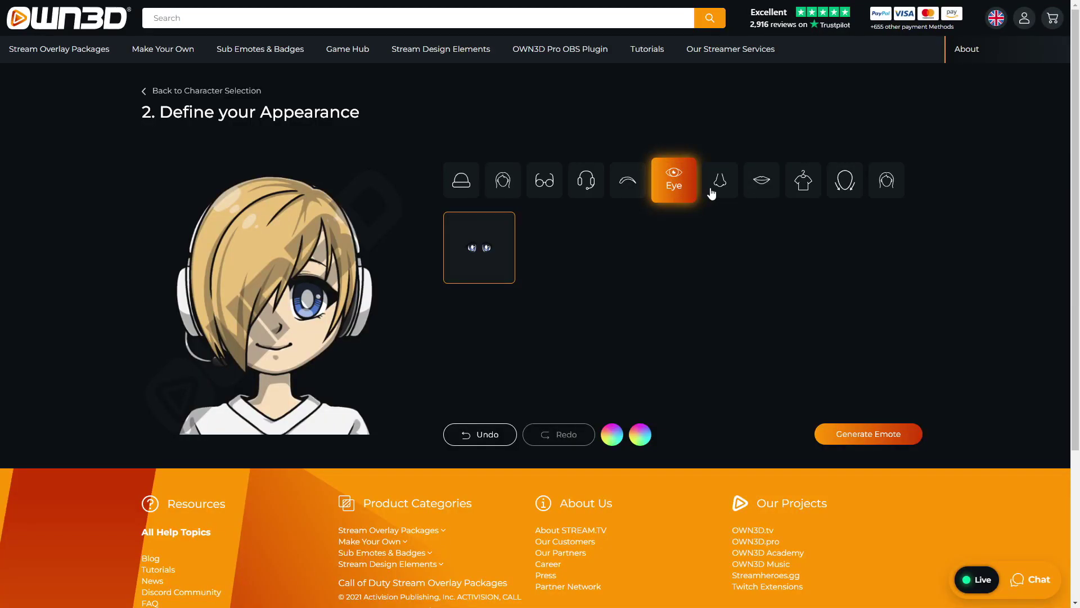
Show the character's nose options, then scroll down to the generated Standard Emotes package.
click(717, 186)
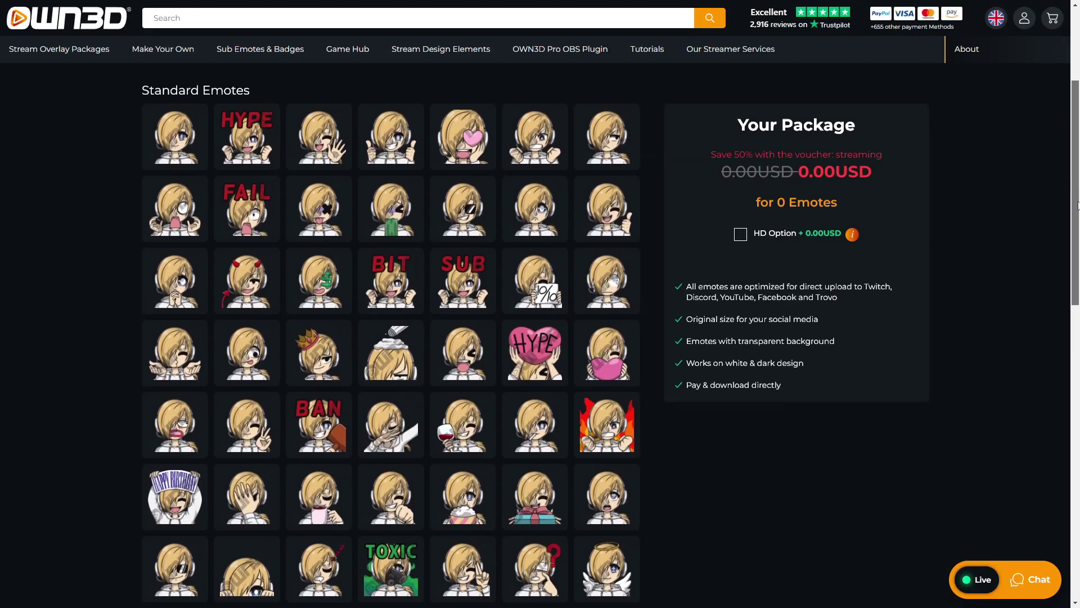
scroll(1078, 213, down, 1)
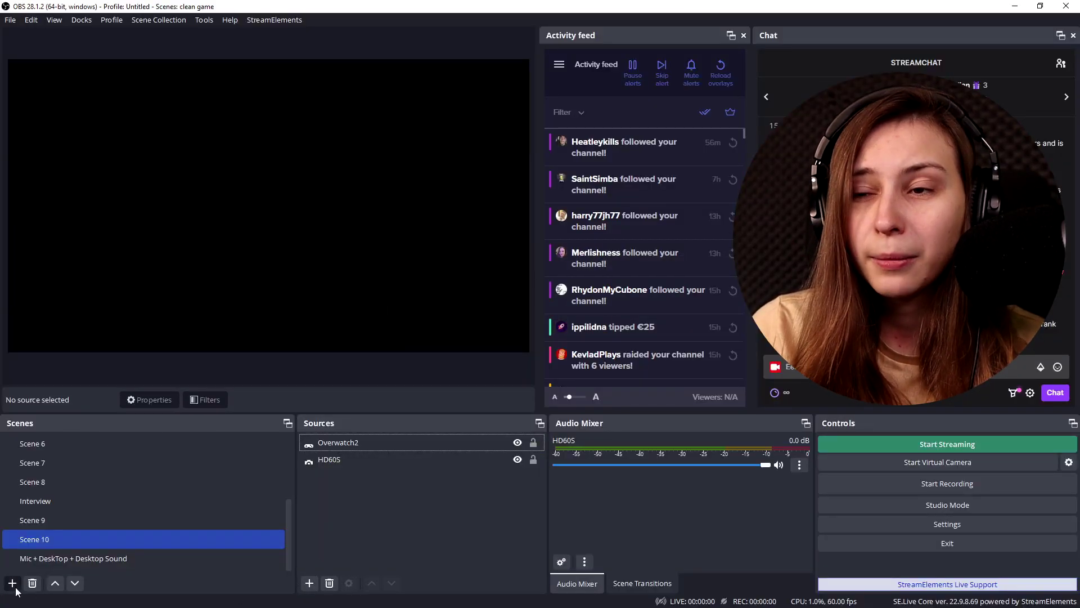
Add a new scene named 'Sound Alerts' to the clean game scene collection.
click(13, 585)
text(Sound Alerts)
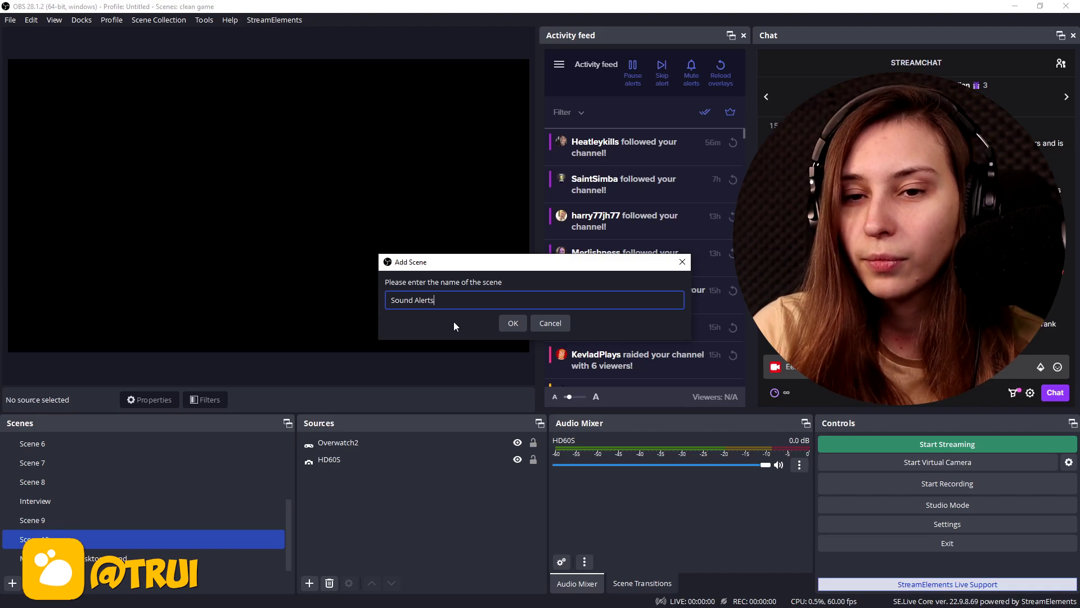
click(519, 329)
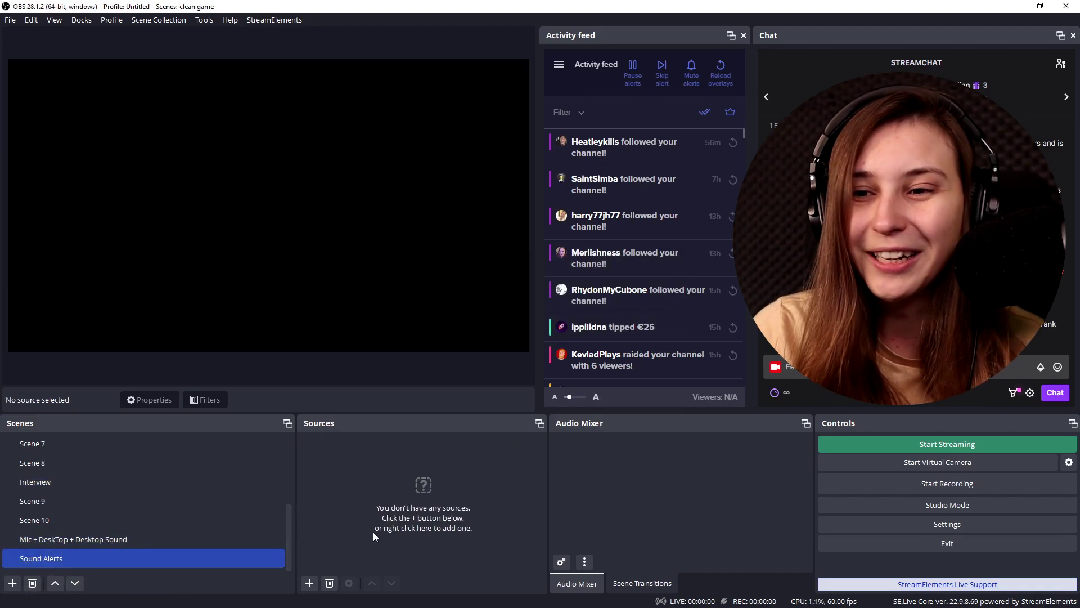
click(310, 583)
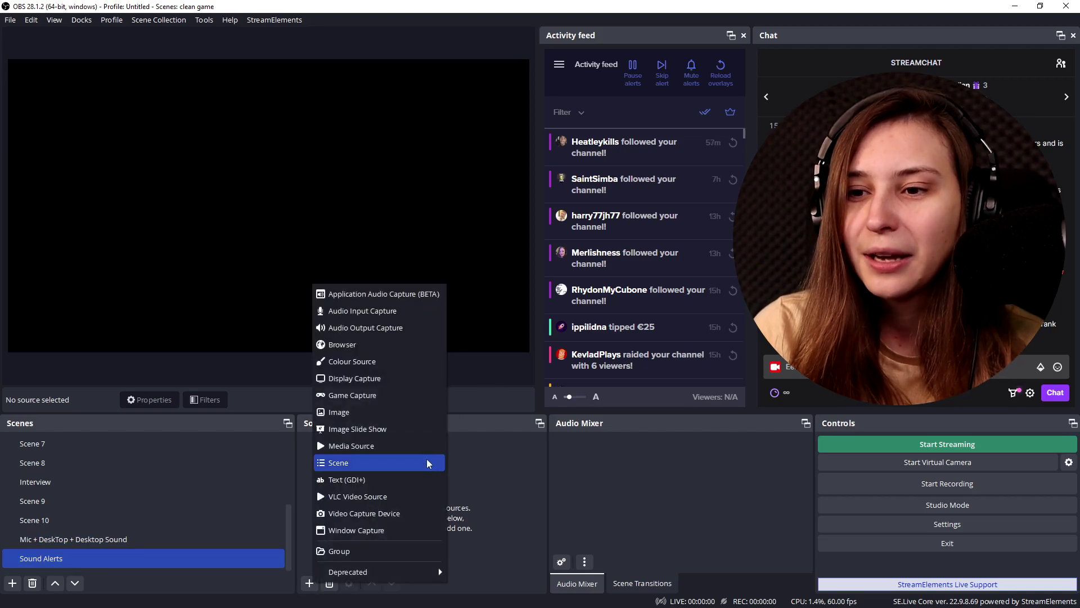
Add a media source named 'Sound' that plays D:/Twitch/Alerts/Donation.wav to the Sound Alerts scene.
click(406, 445)
text(S)
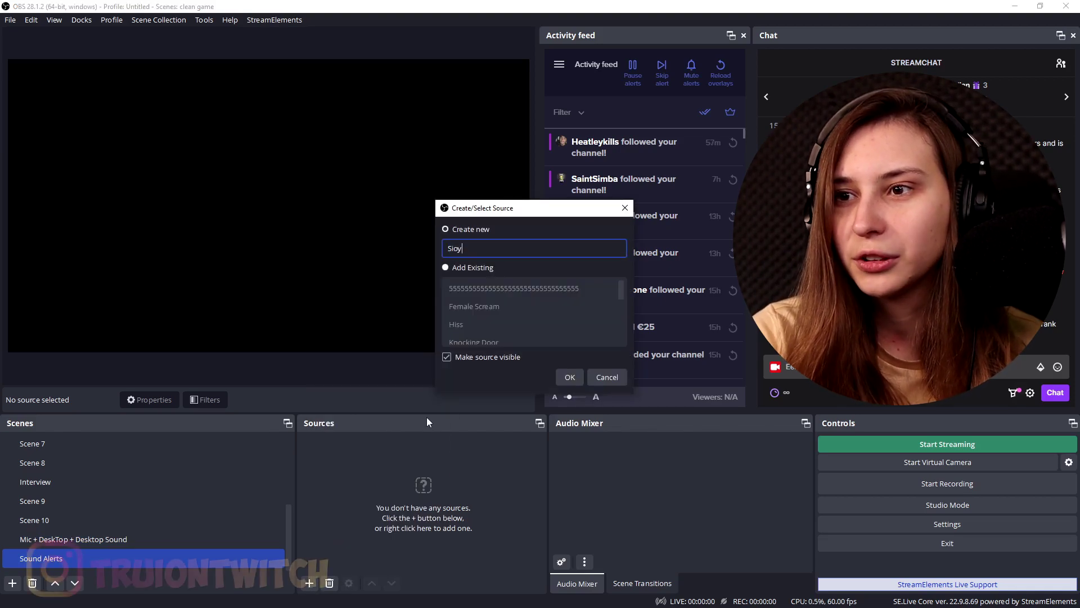
text(ound)
key(Return)
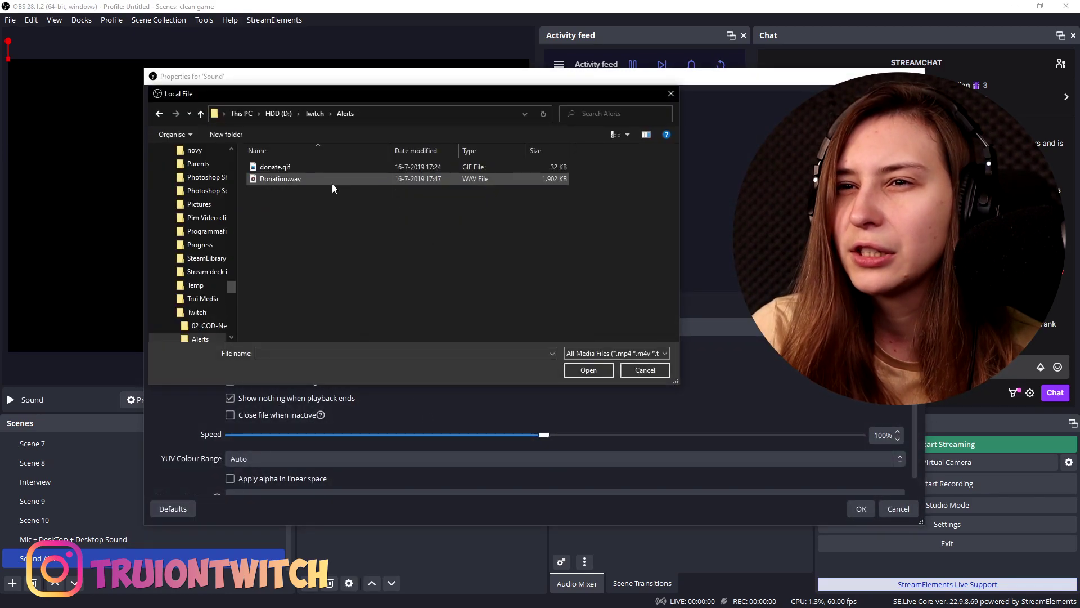
double_click(332, 183)
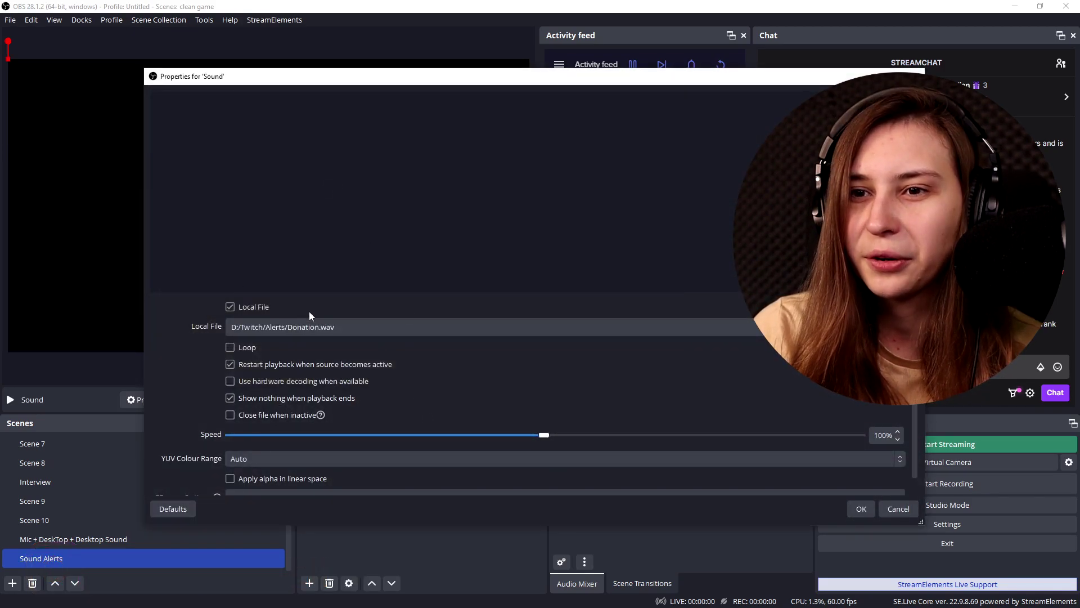
click(853, 509)
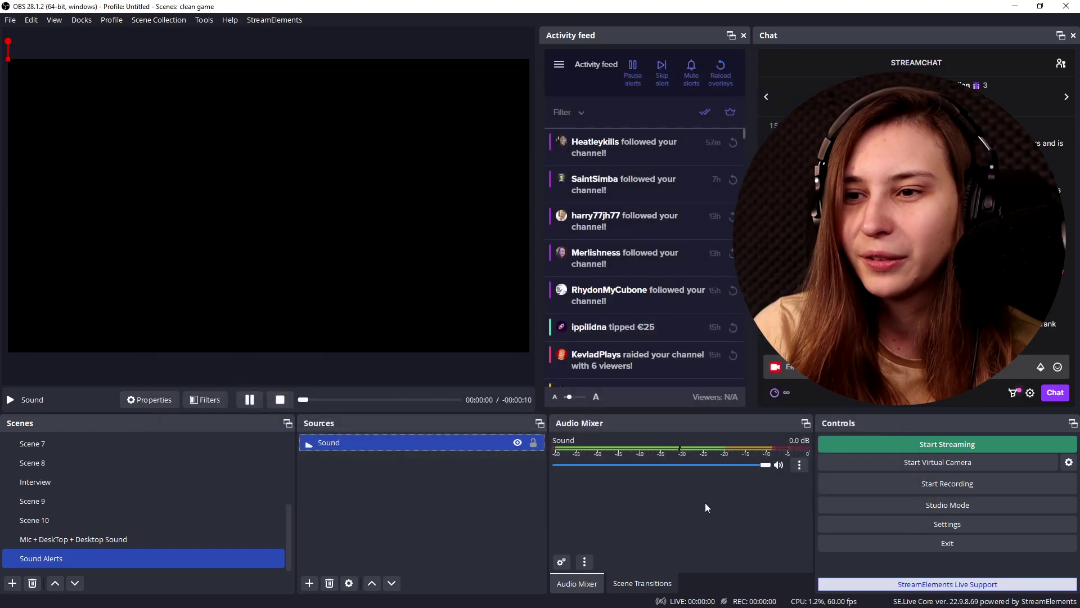
click(800, 465)
click(815, 457)
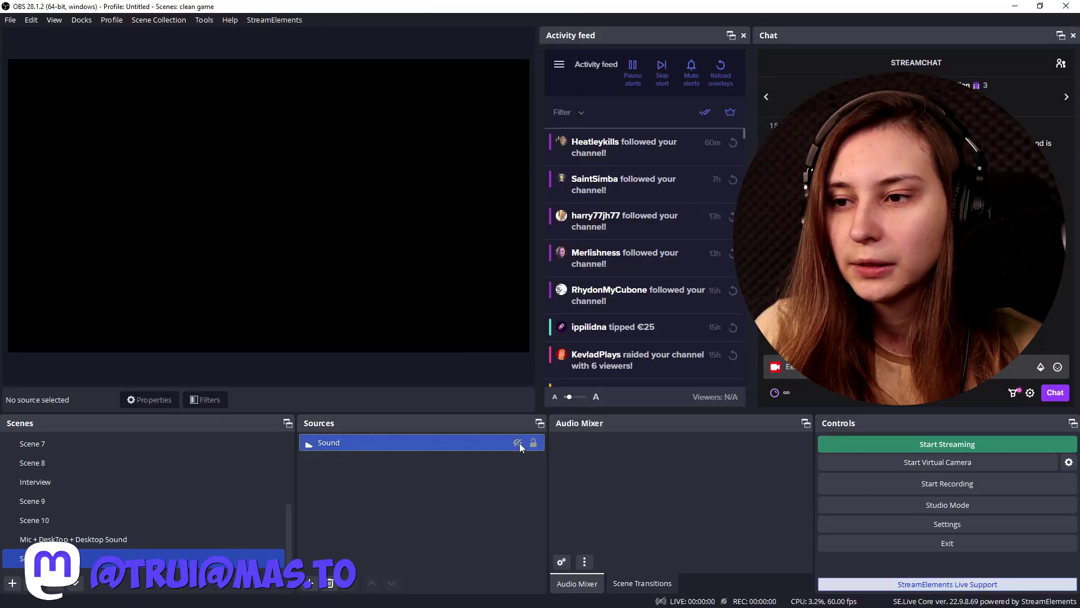
click(518, 443)
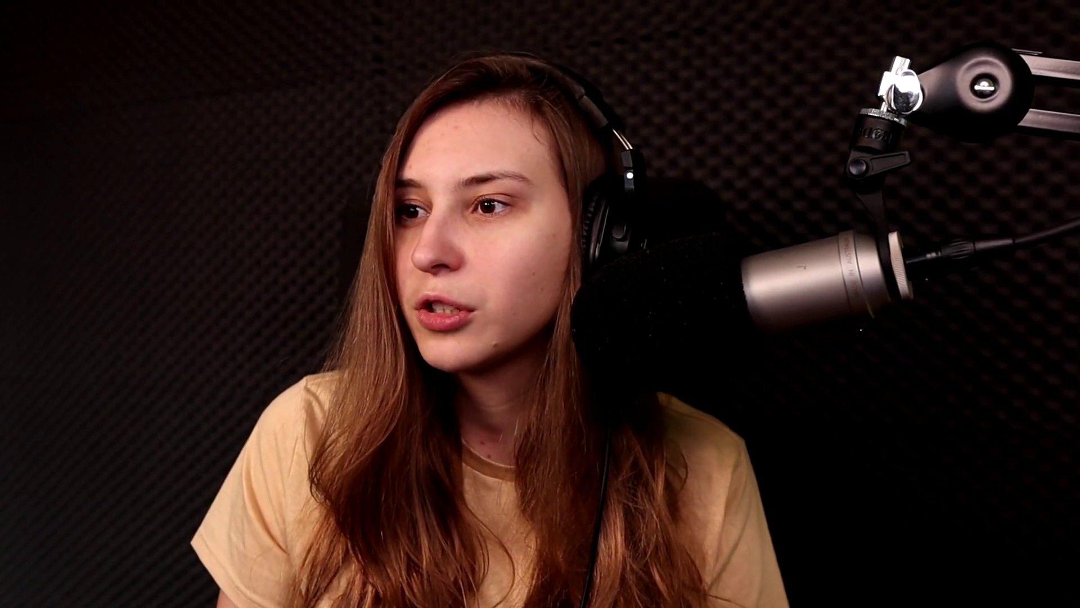
Add a new deck and rename it 'Sound Alerts'.
right_click(167, 69)
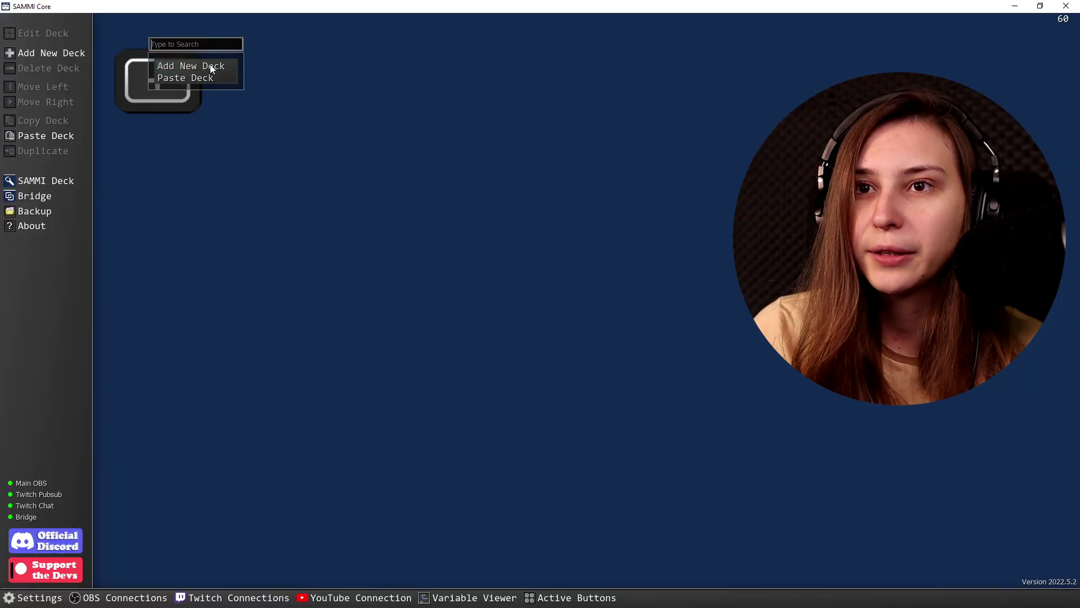
click(212, 68)
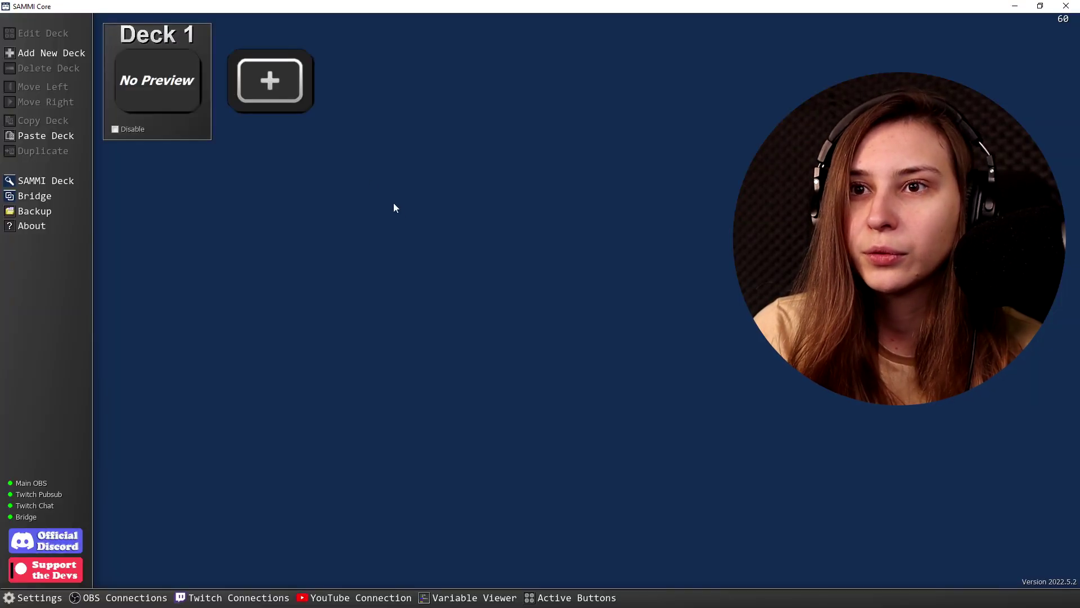
double_click(140, 82)
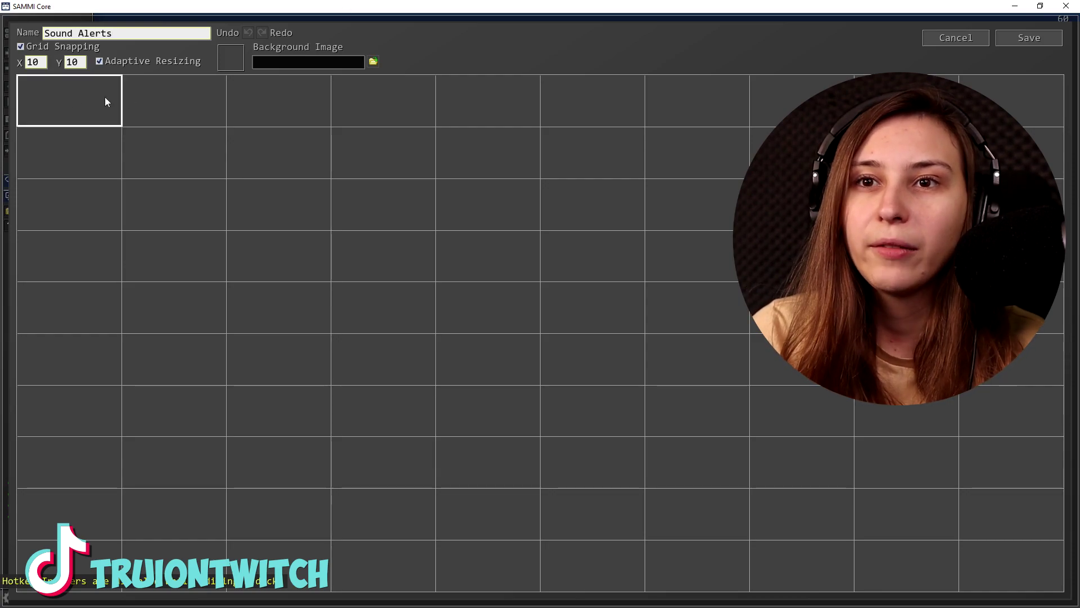
Create a button in the deck's top-left cell and open its command editor.
right_click(73, 93)
click(78, 96)
right_click(73, 82)
click(121, 129)
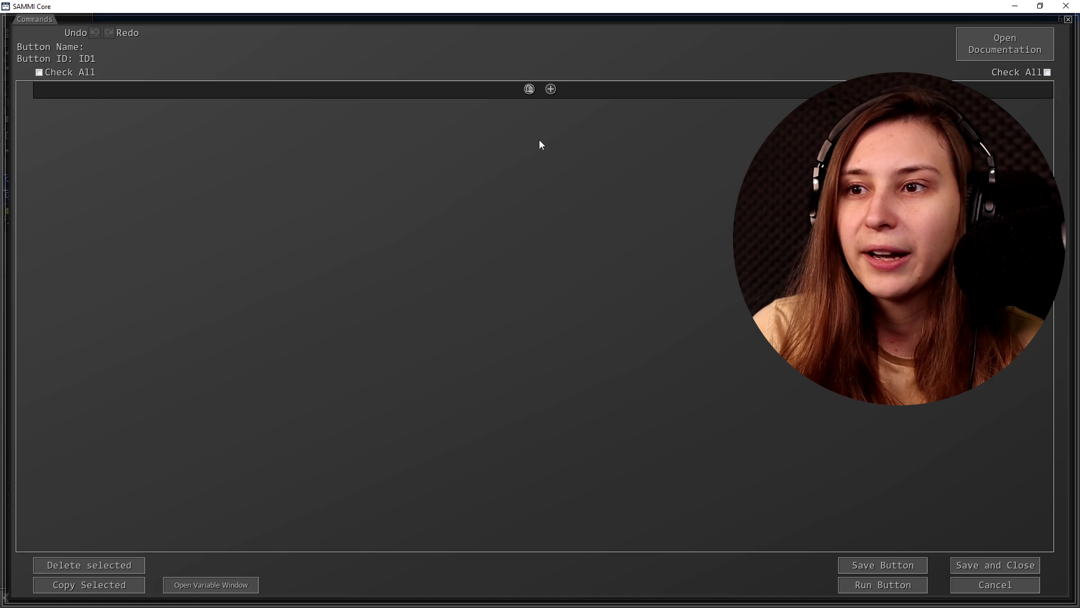
Add an OBS Source Change Visibility command targeting the Sound Alerts scene.
click(550, 89)
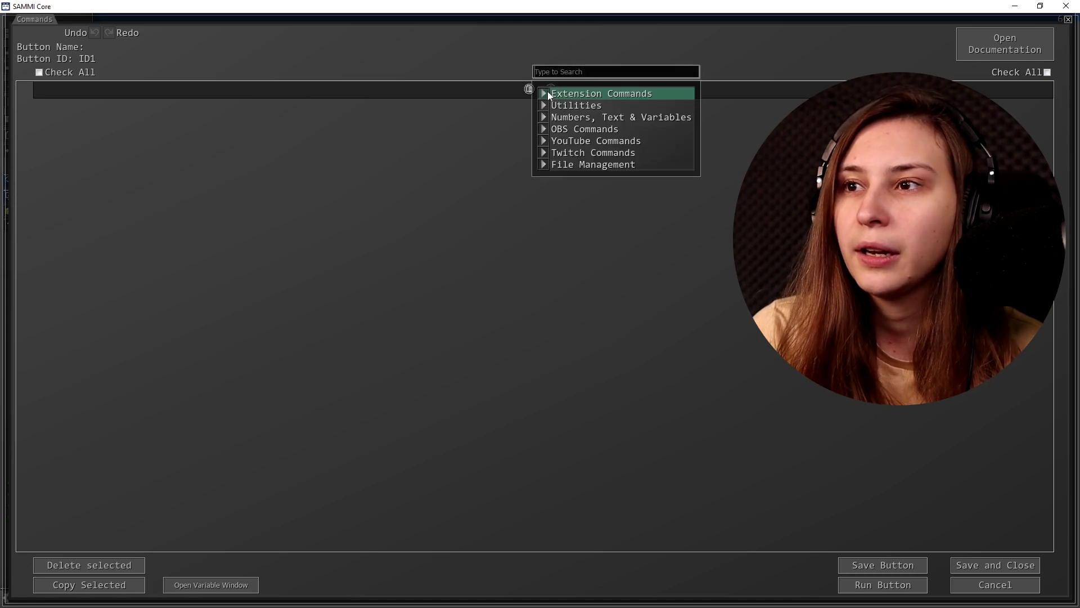
click(544, 129)
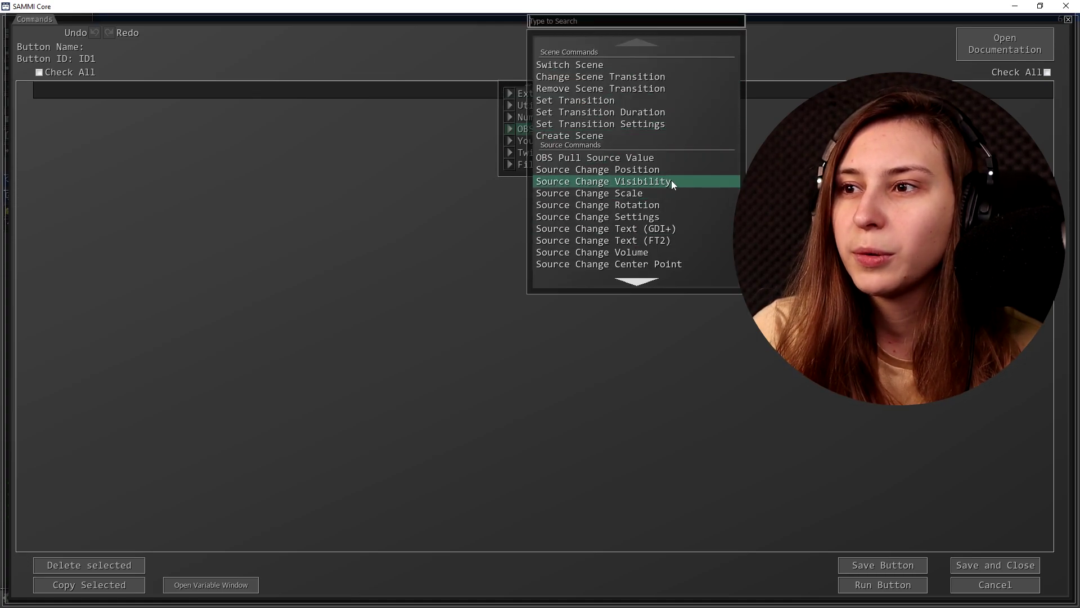
click(647, 183)
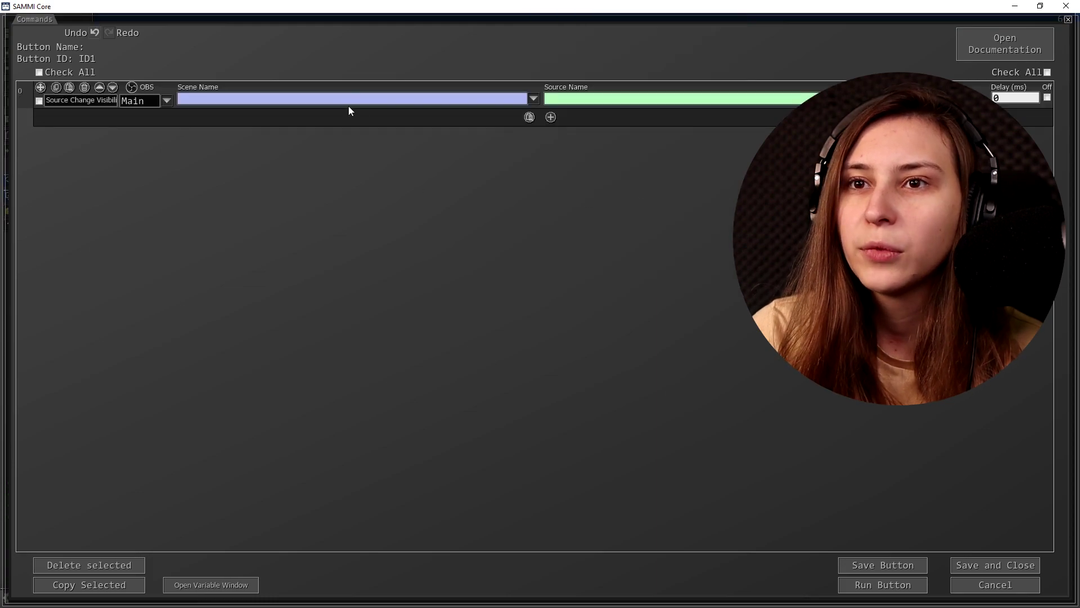
click(532, 100)
text(sounds)
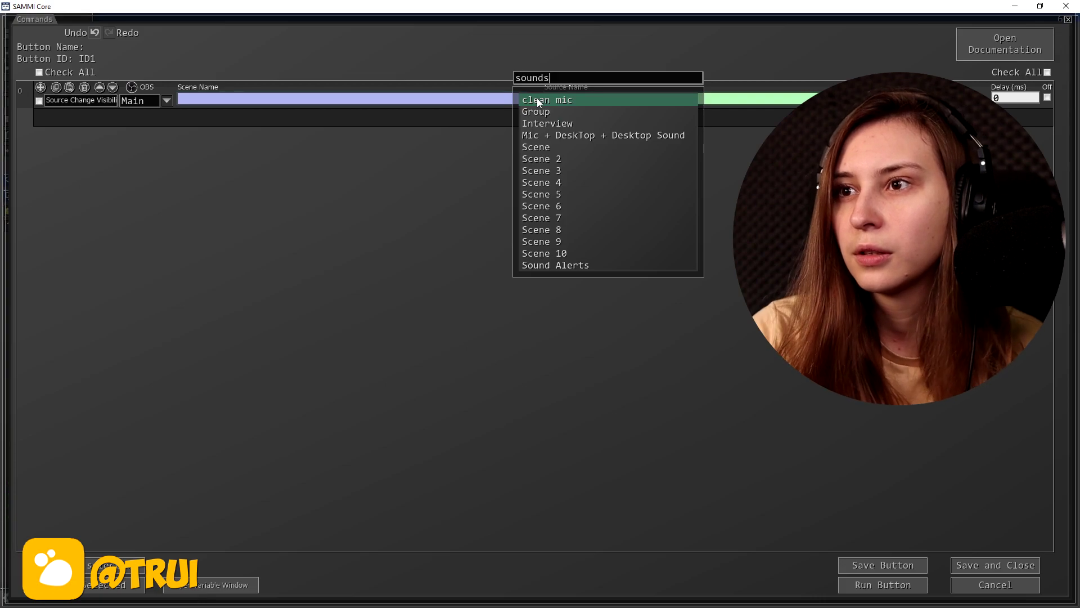
key(BackSpace)
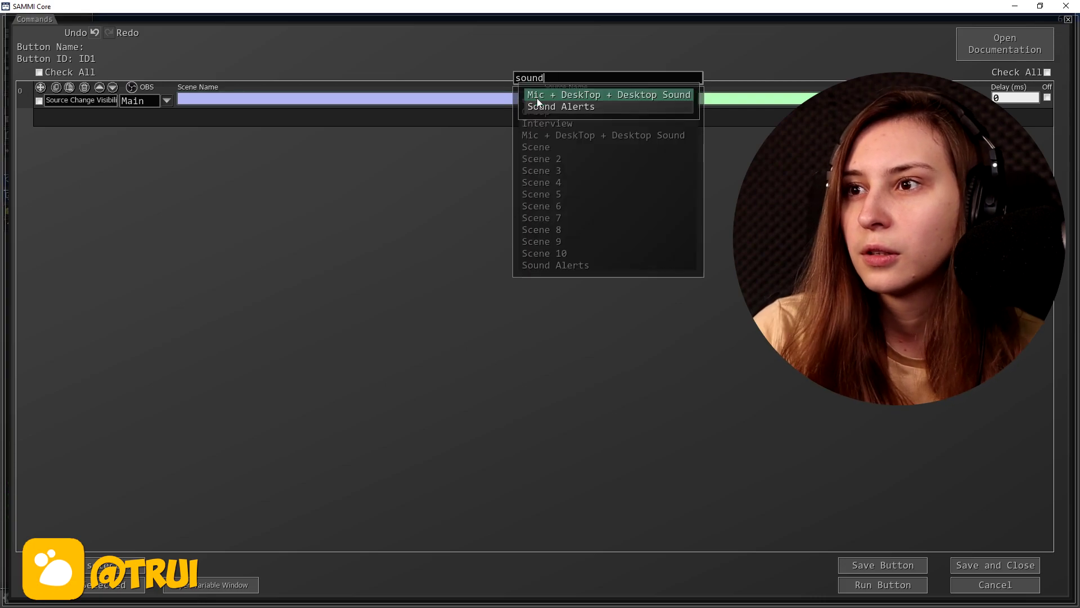
click(567, 107)
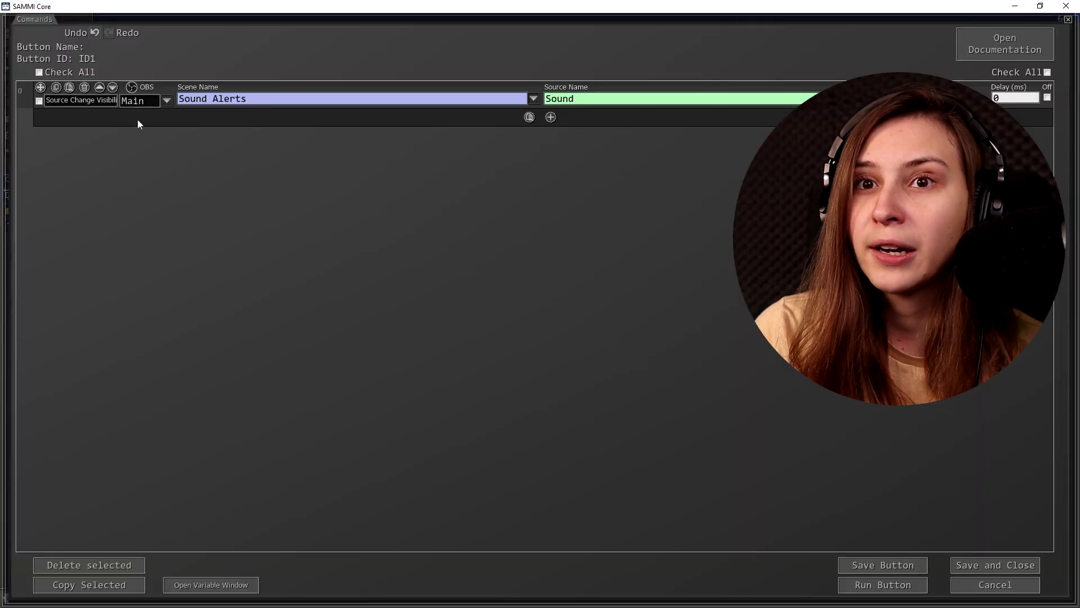
Duplicate the visibility command so the button holds two copies.
click(39, 101)
click(89, 584)
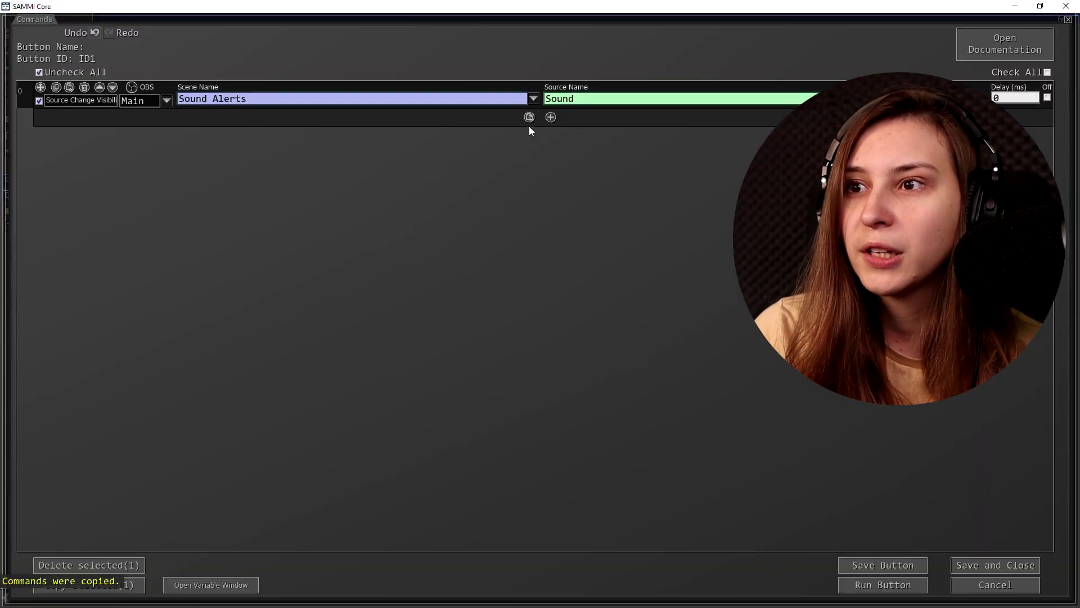
click(528, 117)
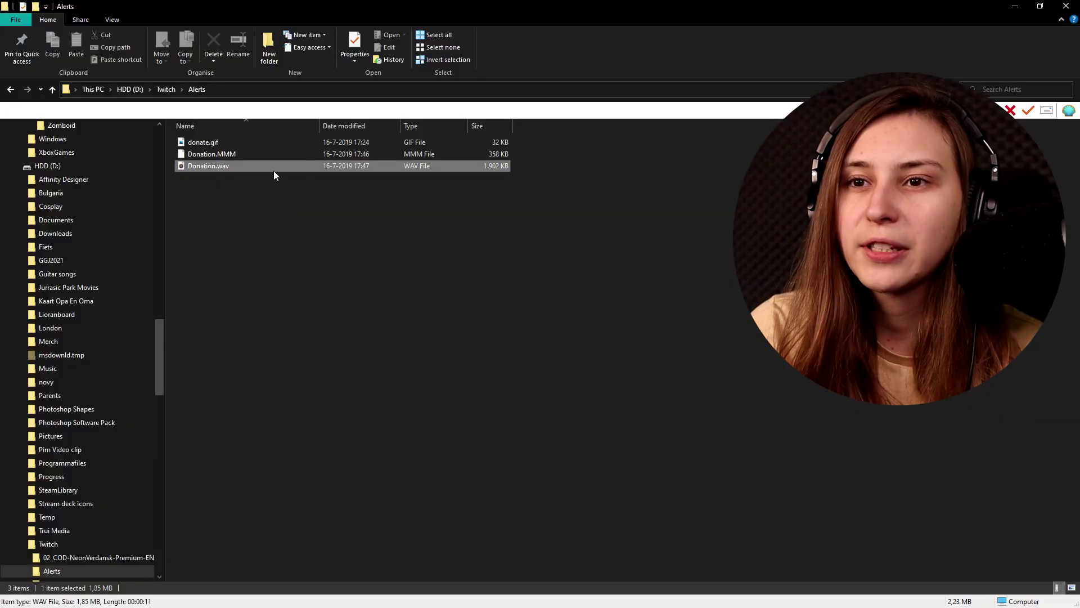
Check Donation.wav's playback length in its file properties details.
right_click(274, 175)
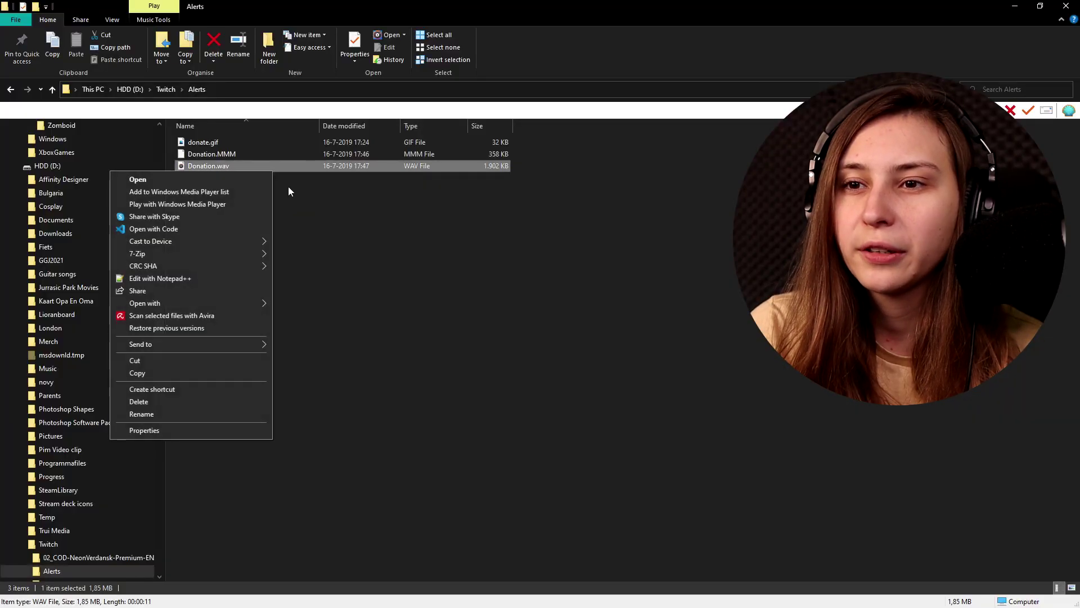
click(188, 429)
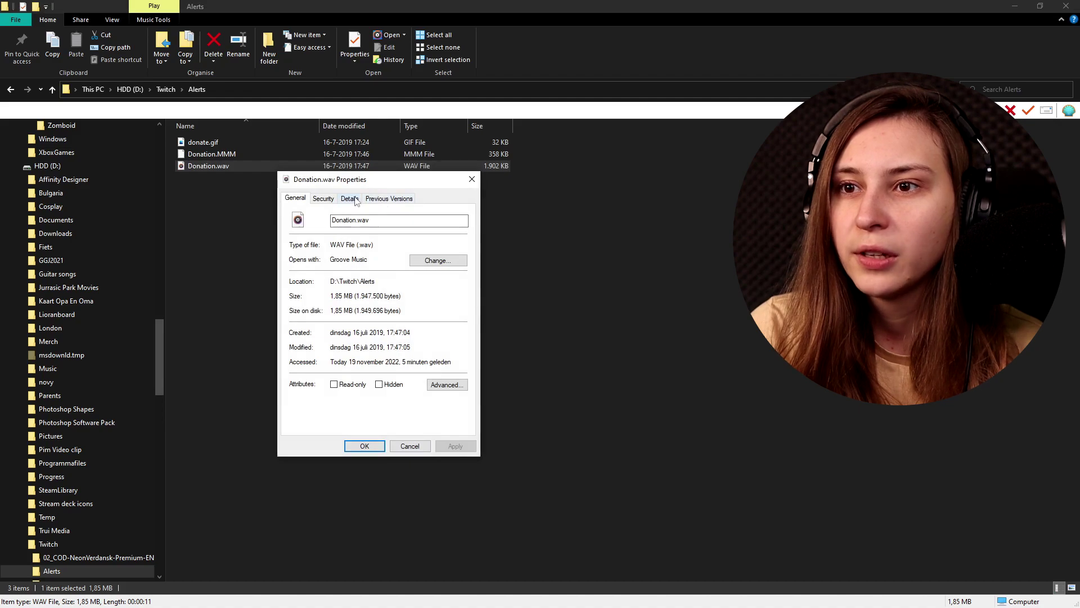
click(349, 200)
click(338, 315)
click(382, 337)
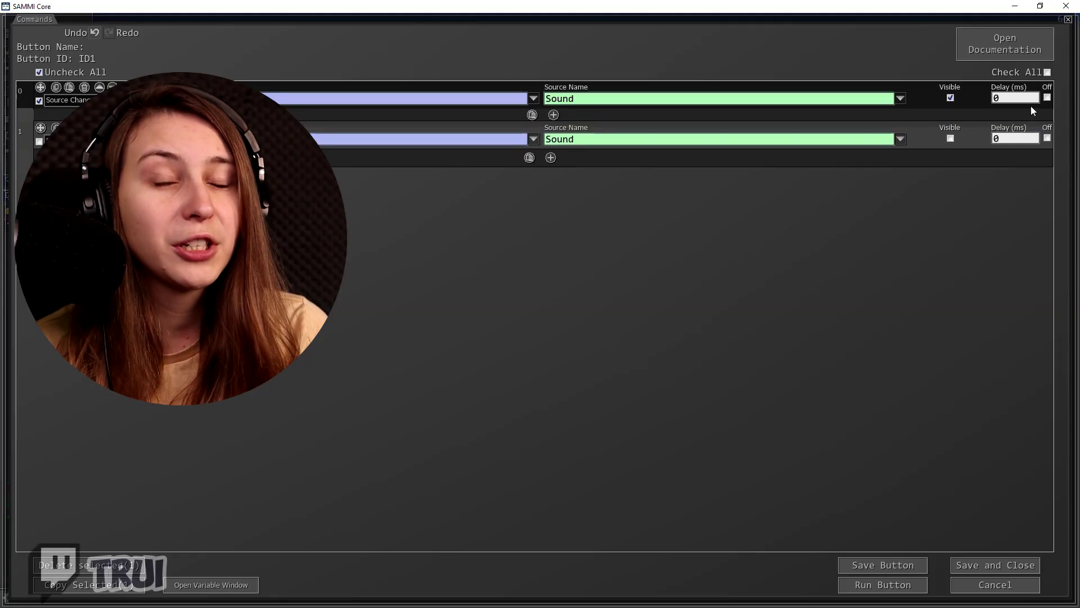
Delay the hide command by 11000 ms, save and run the button, then view Scene 8 in OBS.
click(1016, 126)
text(11000)
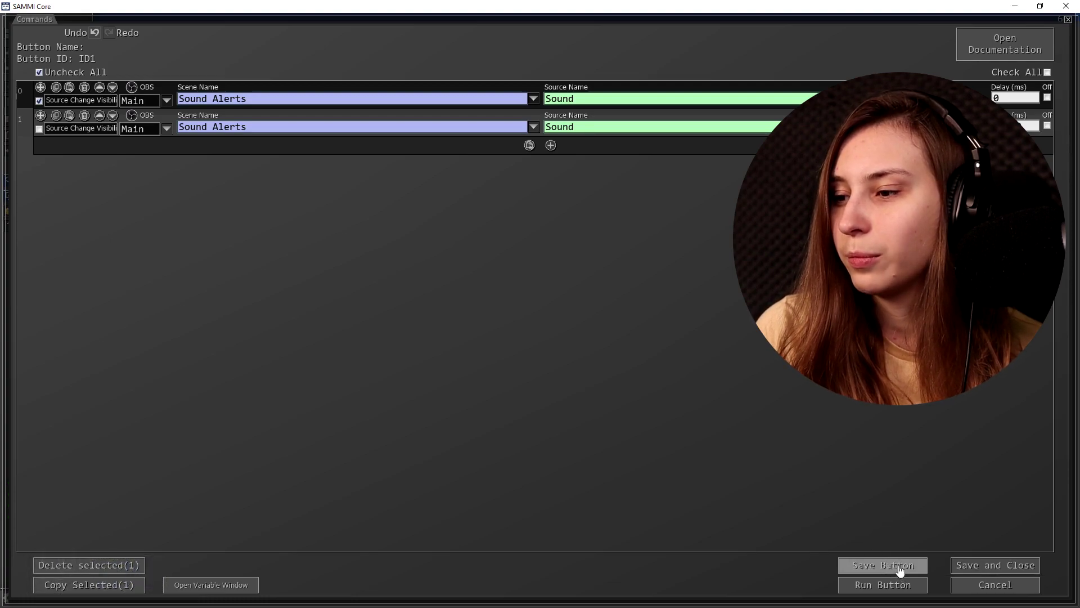
click(899, 567)
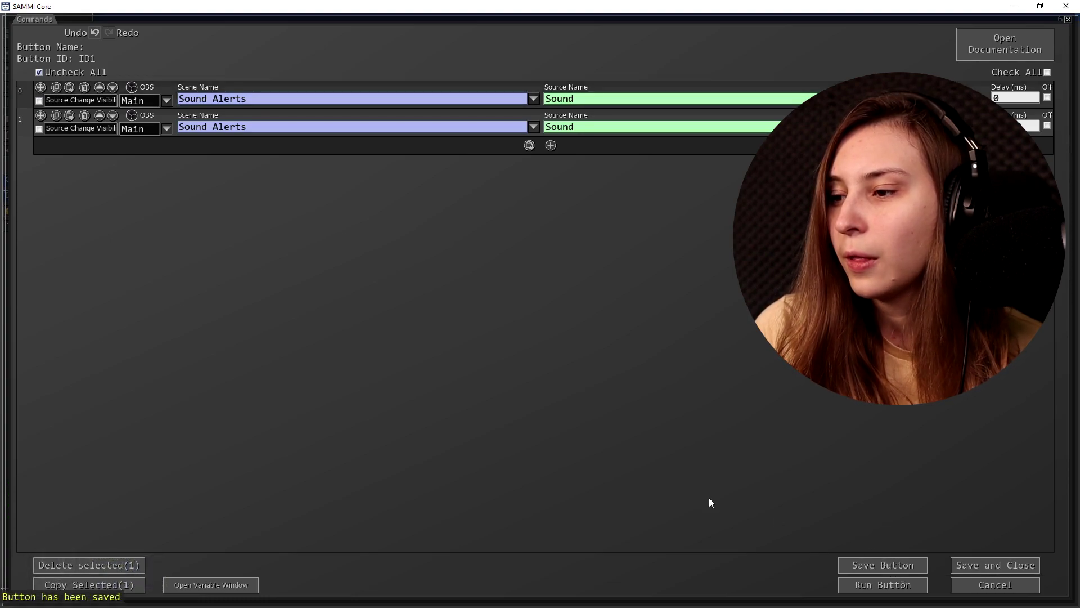
click(876, 585)
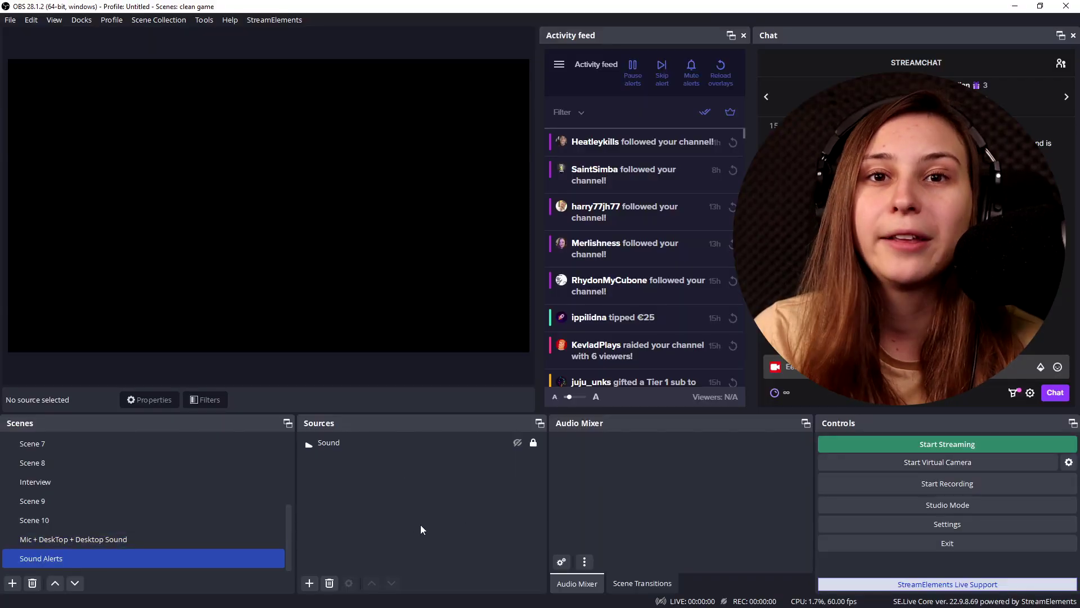
click(91, 447)
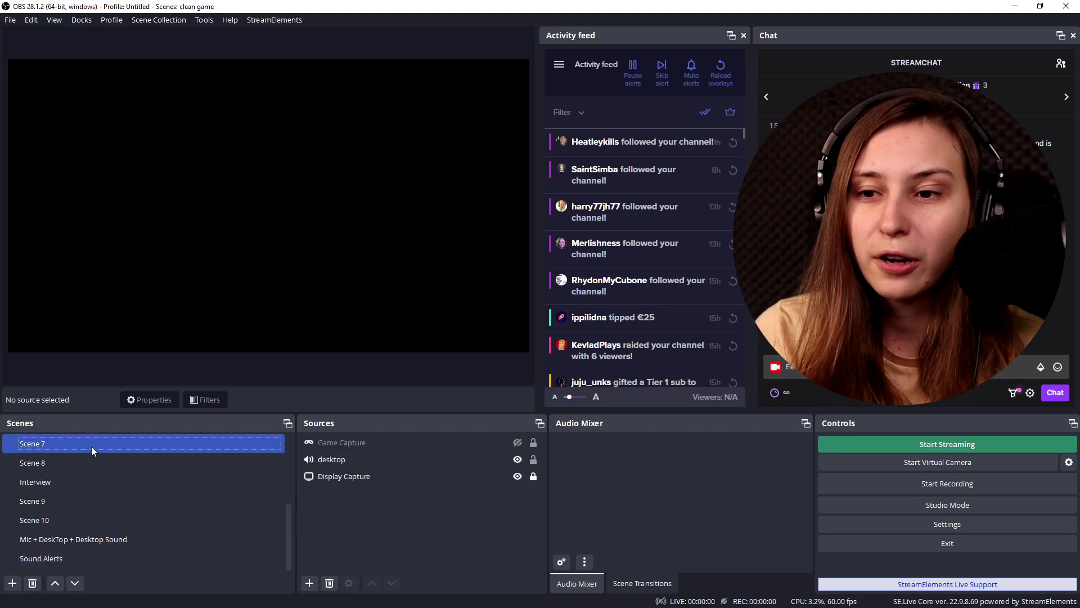
click(131, 464)
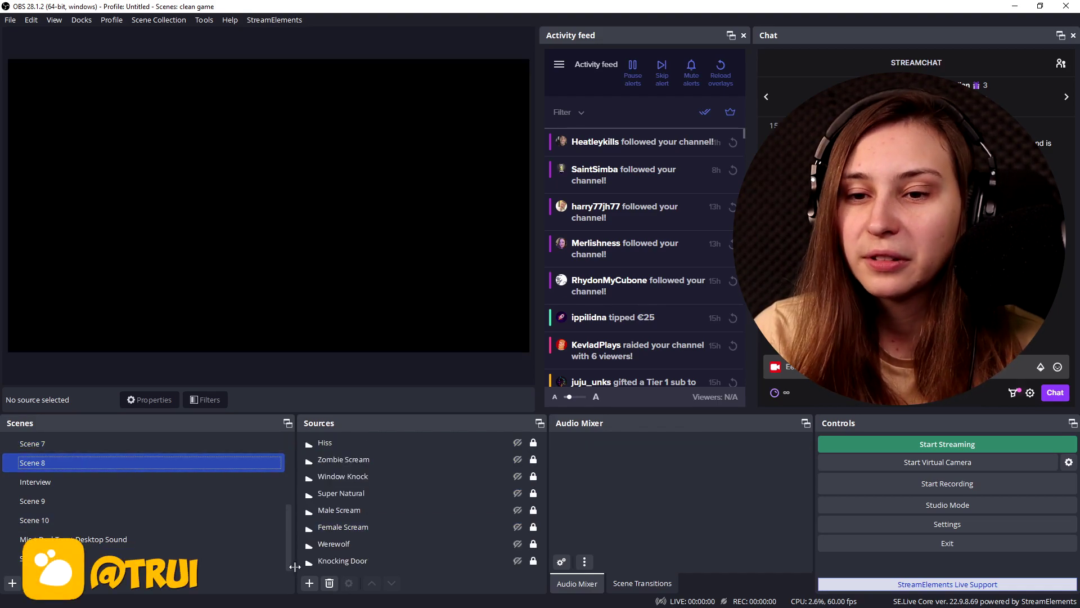
Add the Sound Alerts scene as a Scene source inside Scene 8.
click(457, 445)
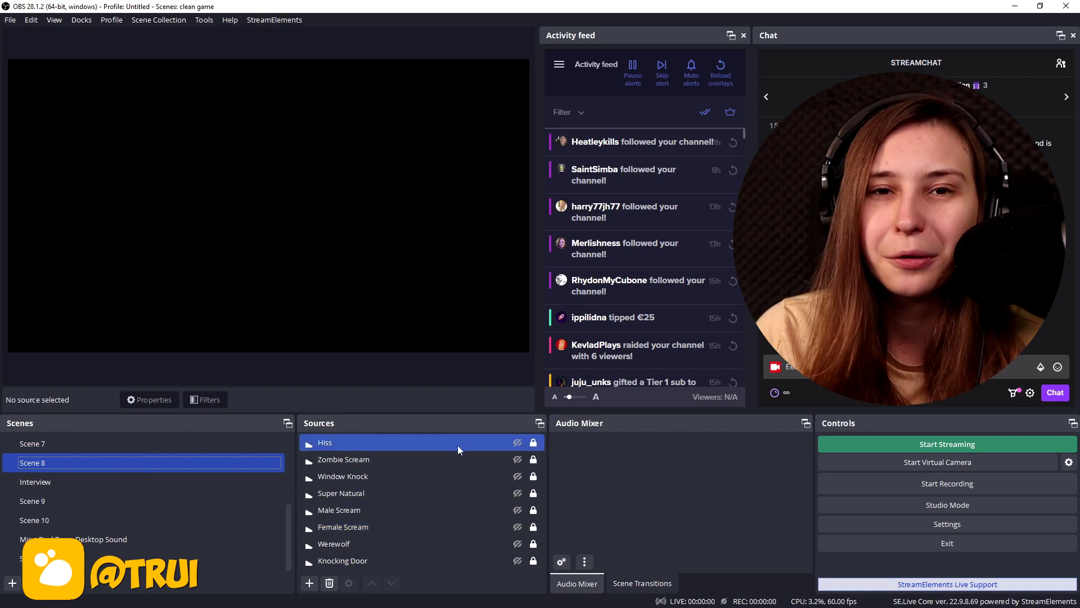
ctrl+click(433, 494)
click(309, 582)
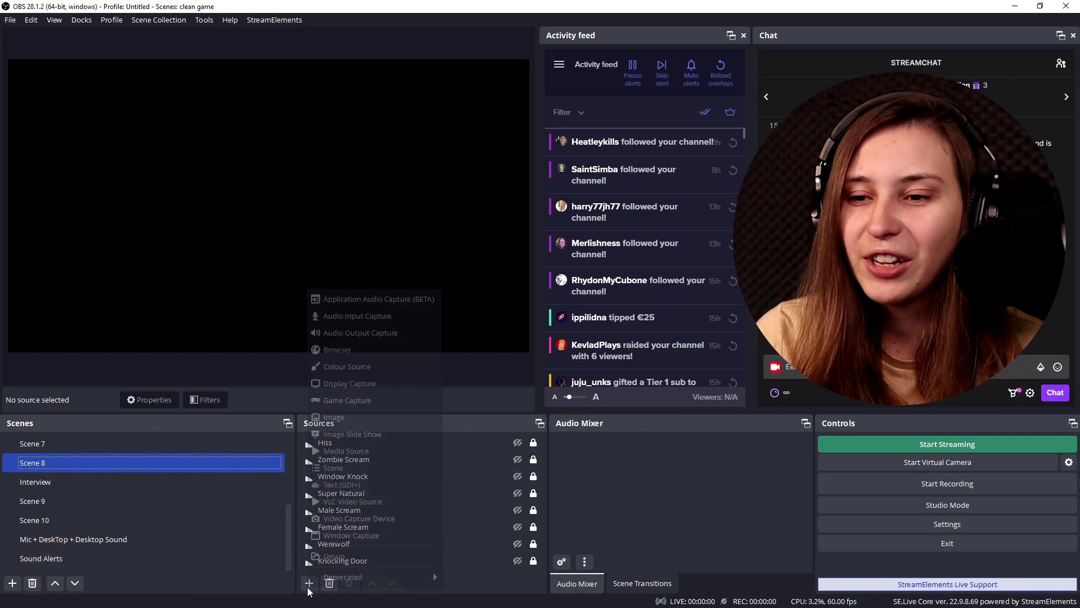
click(359, 466)
scroll(506, 315, down, 5)
click(482, 324)
click(570, 377)
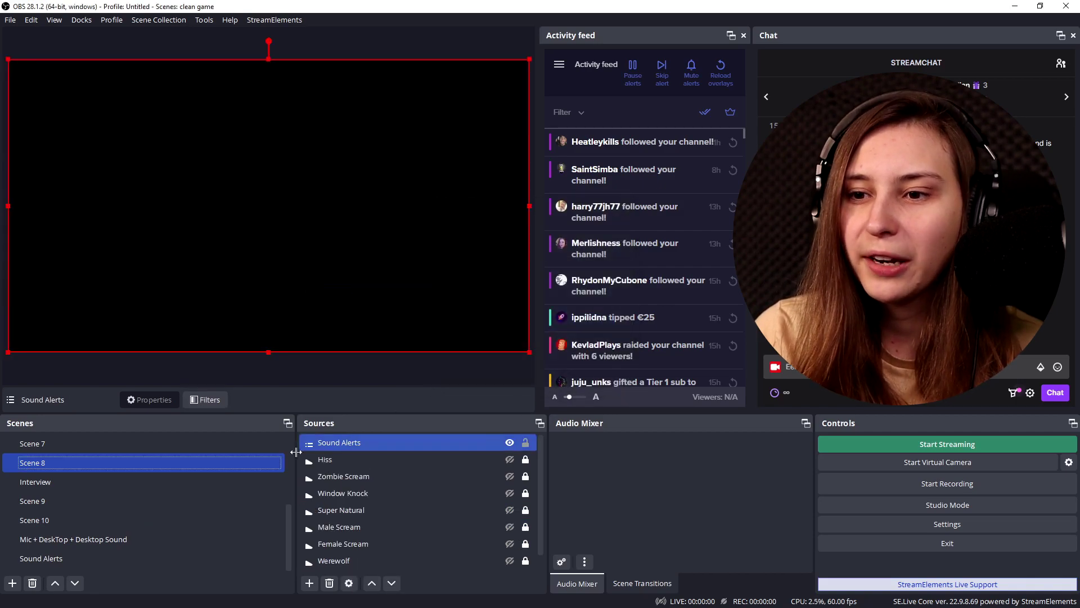
Switch between Sound Alerts and Scene 8 to check the nested source.
click(67, 562)
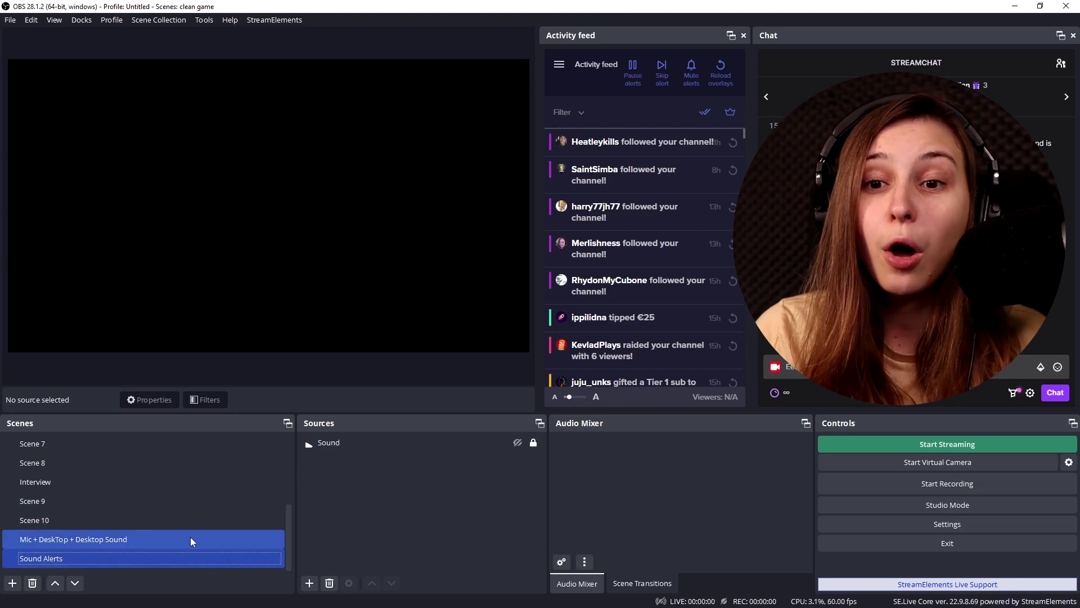
click(142, 462)
click(388, 442)
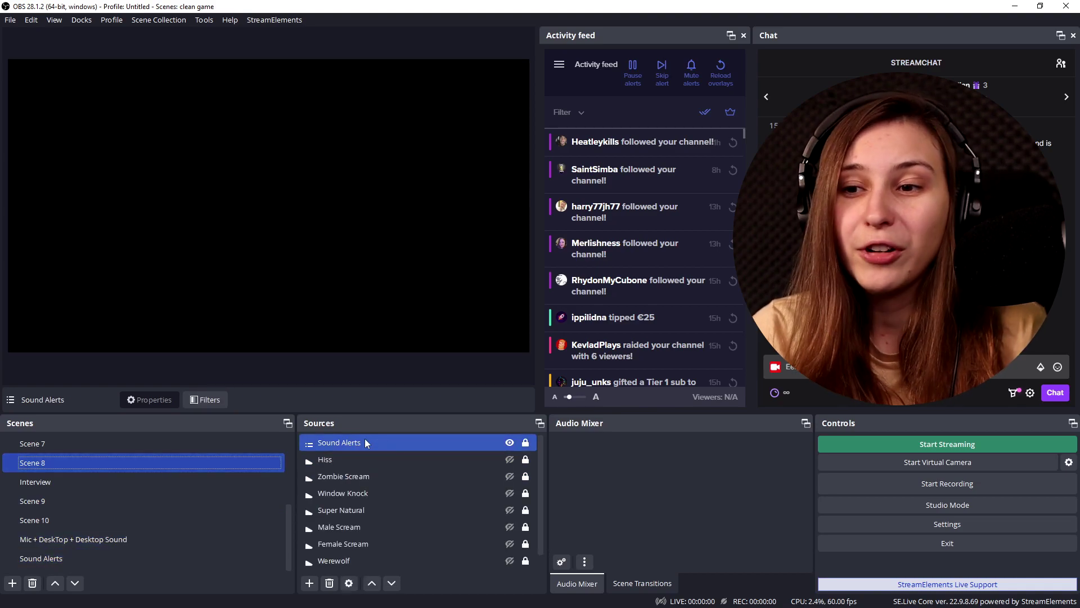
click(107, 558)
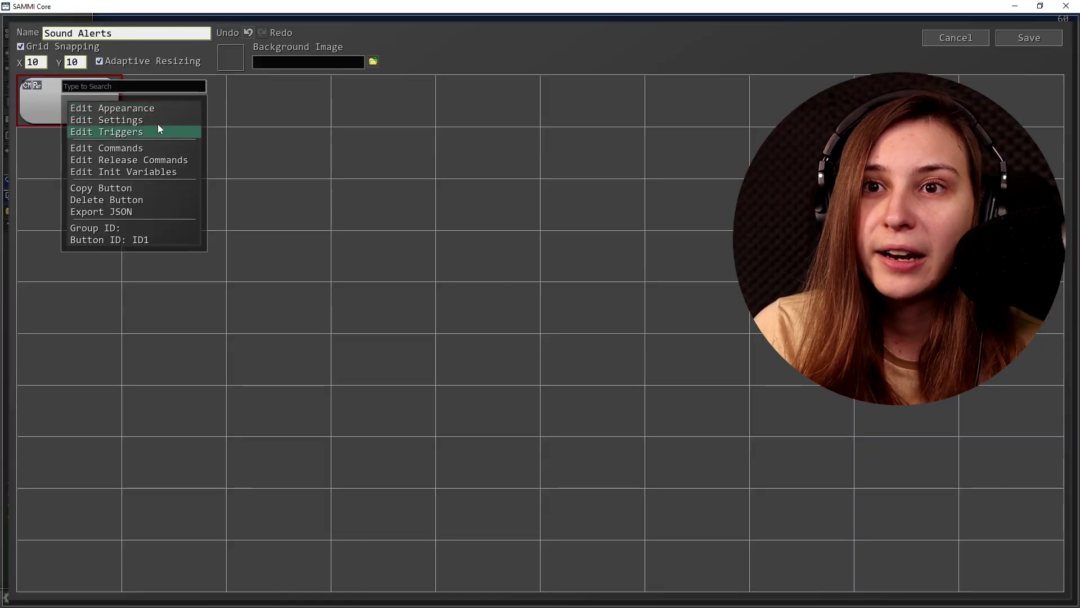
Add a Twitch Channel Points trigger to the Sound Alerts deck button.
click(148, 131)
click(529, 161)
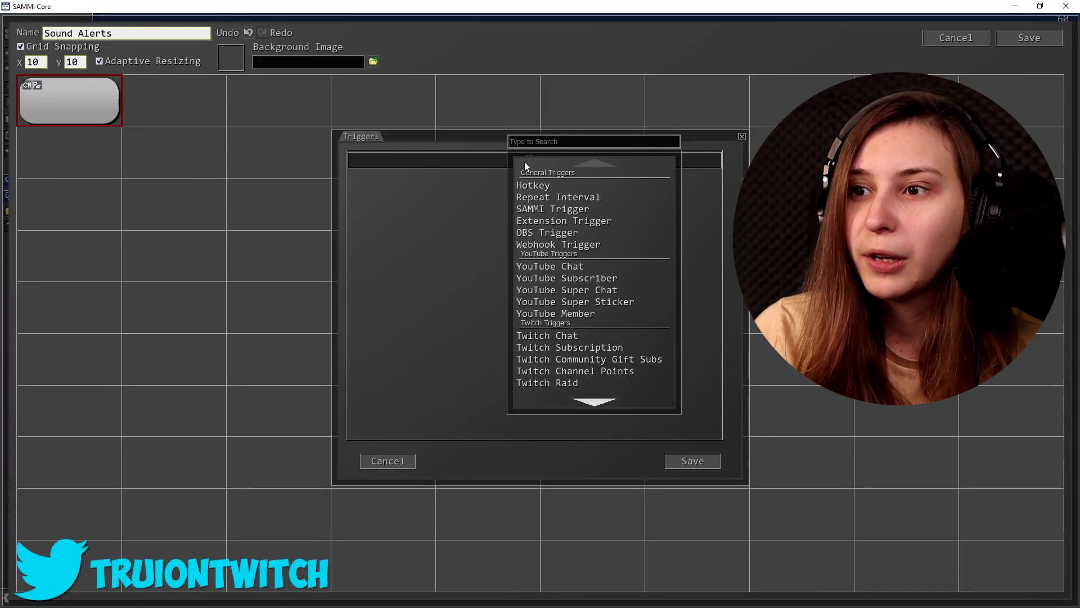
scroll(596, 316, down, 3)
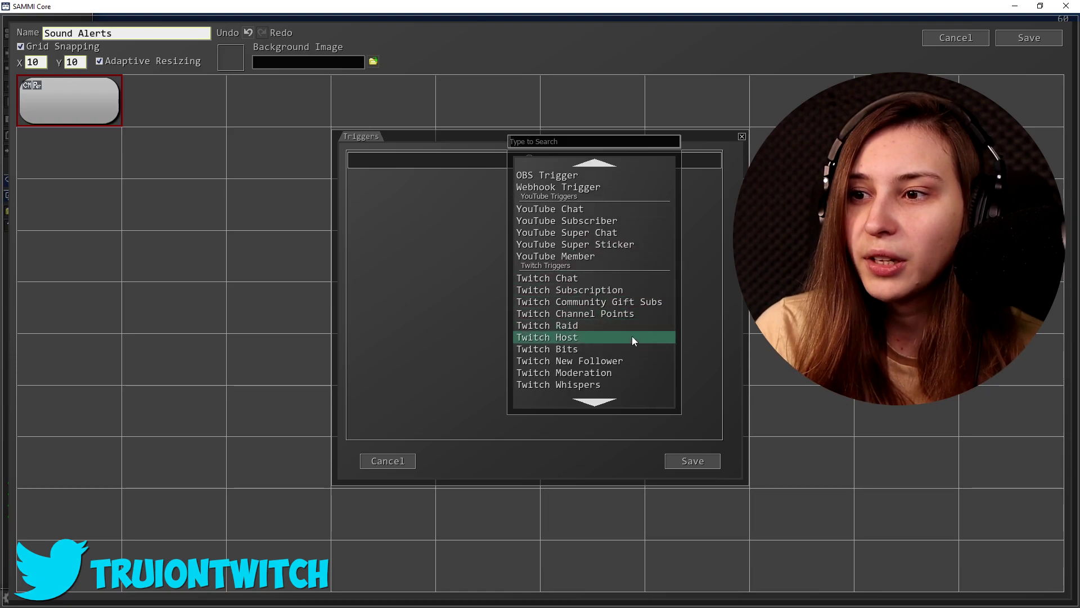
scroll(632, 336, down, 2)
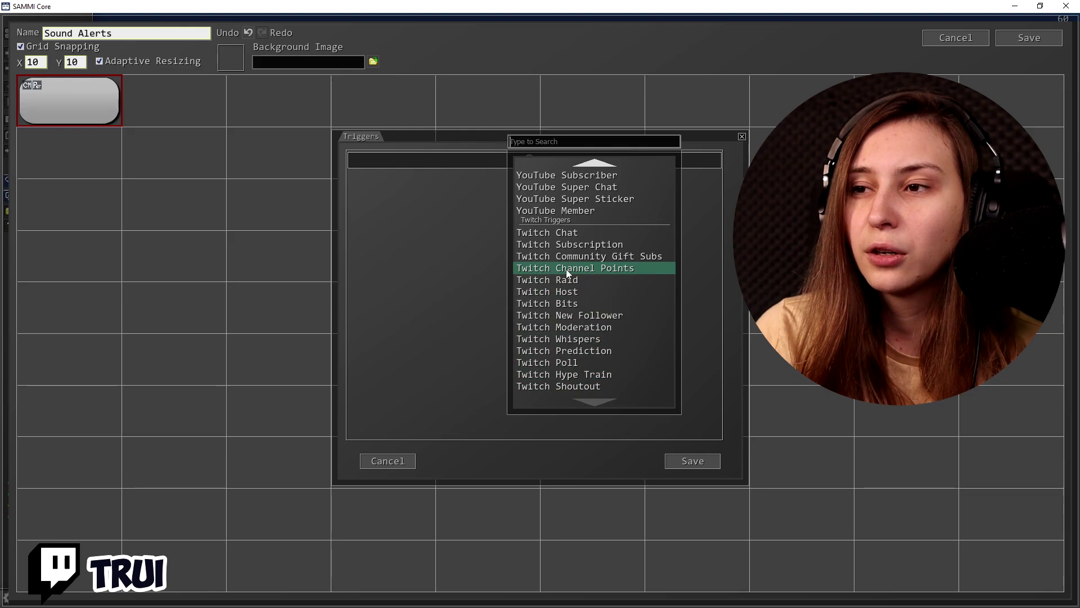
click(578, 269)
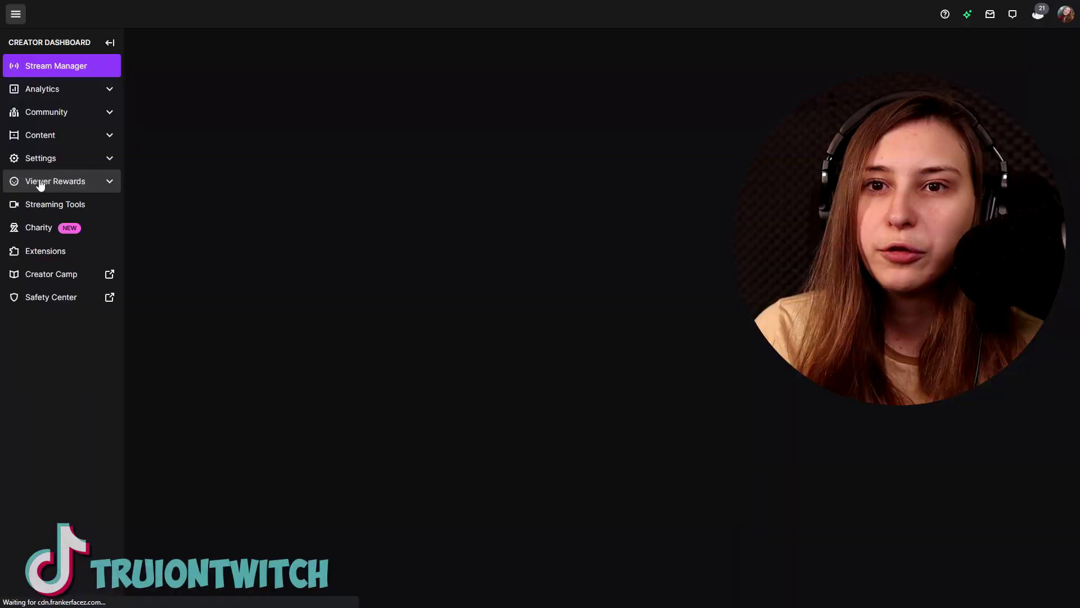
Go to Channel Points > Manage Rewards & Challenges and start a new custom reward.
click(38, 183)
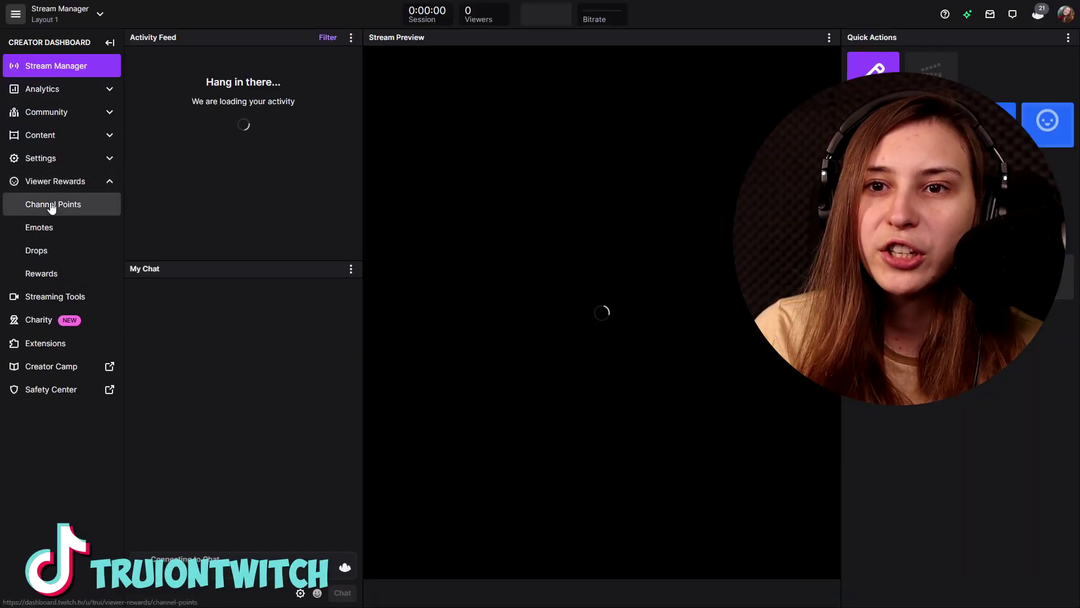
click(48, 206)
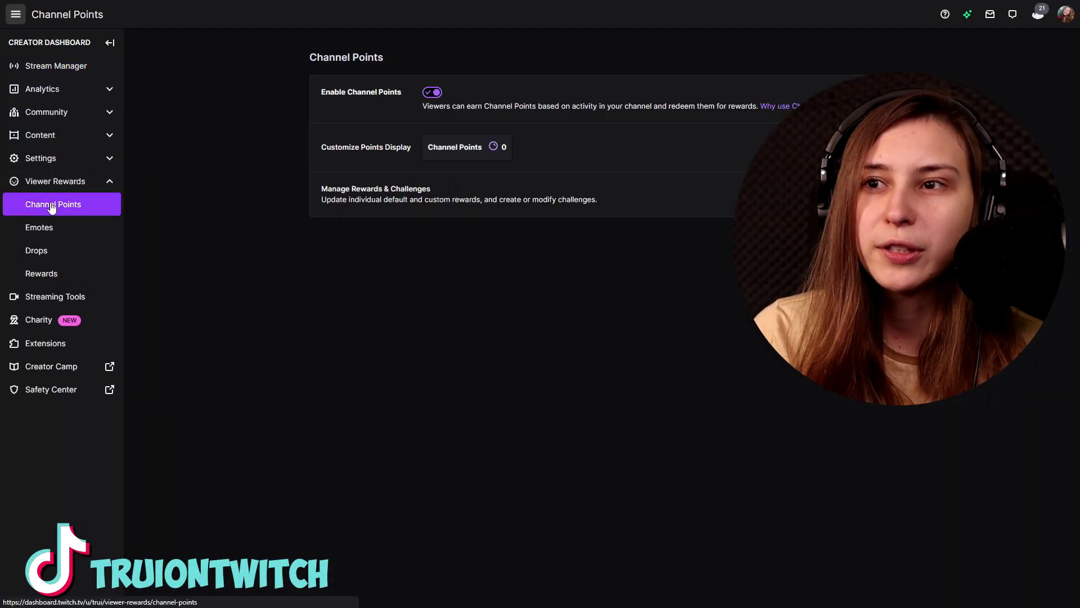
click(390, 201)
scroll(264, 236, down, 10)
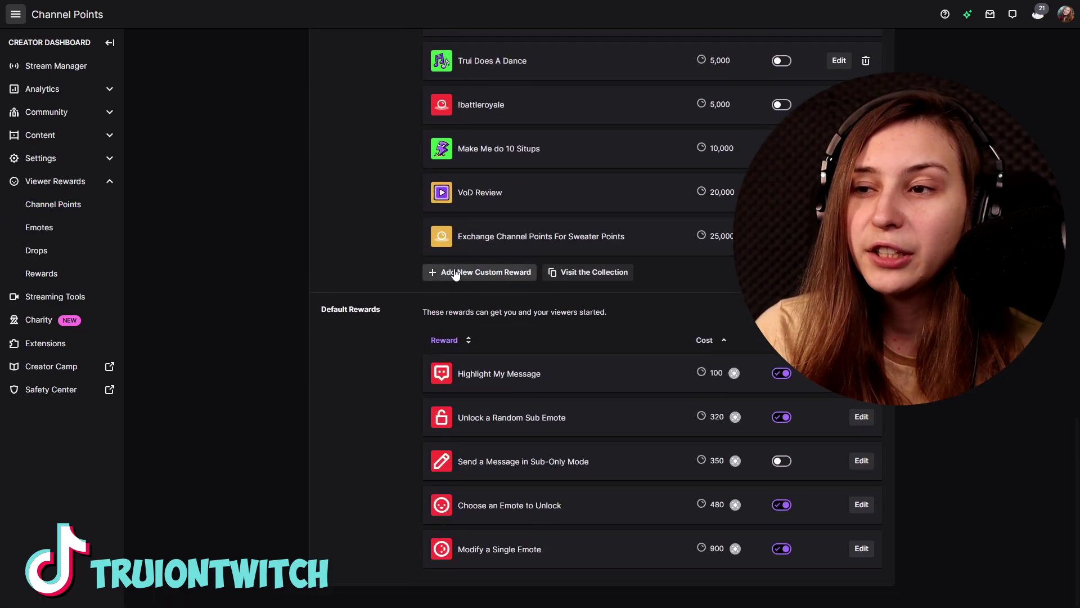
click(456, 273)
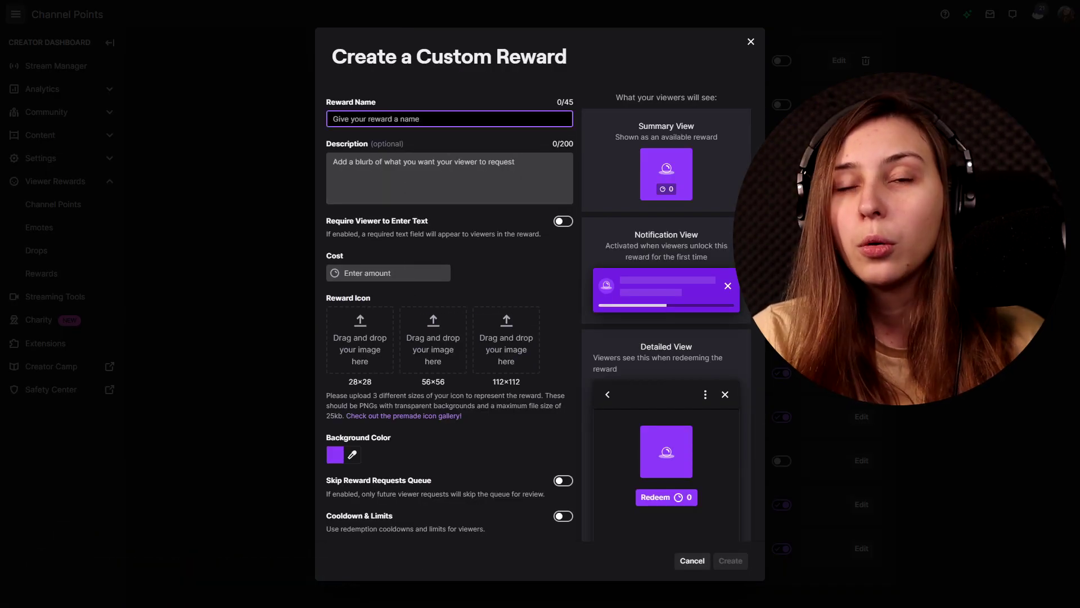
Create the reward 'Hype' costing 100 points with description 'Plays hype sound'.
text(Hype)
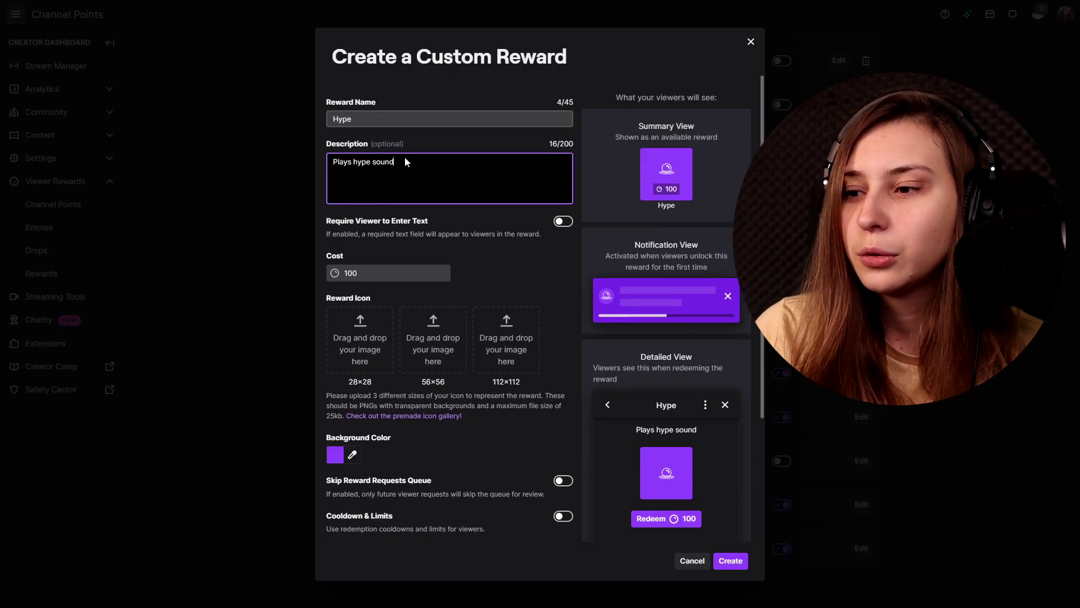
key(shift+Tab)
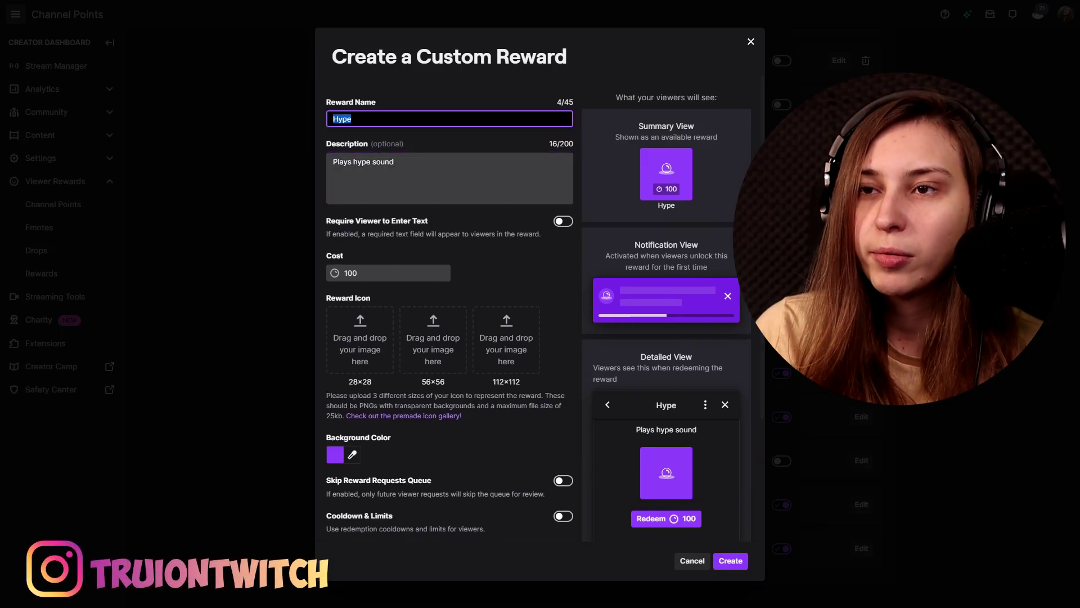
click(730, 560)
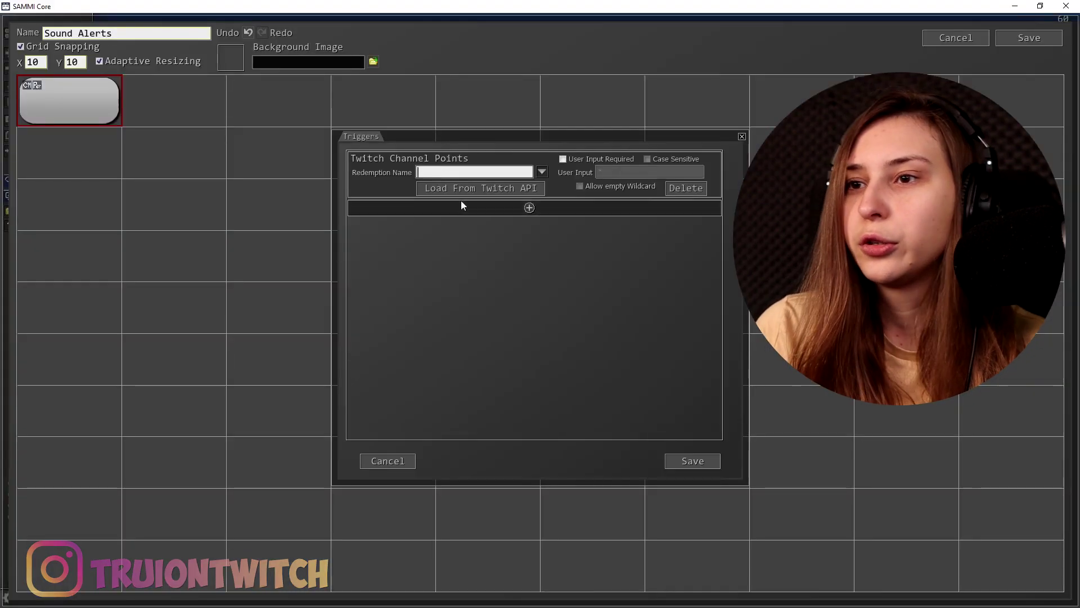
Load rewards from the Twitch API and select Hype as the redemption name.
click(494, 191)
click(542, 174)
scroll(618, 360, down, 3)
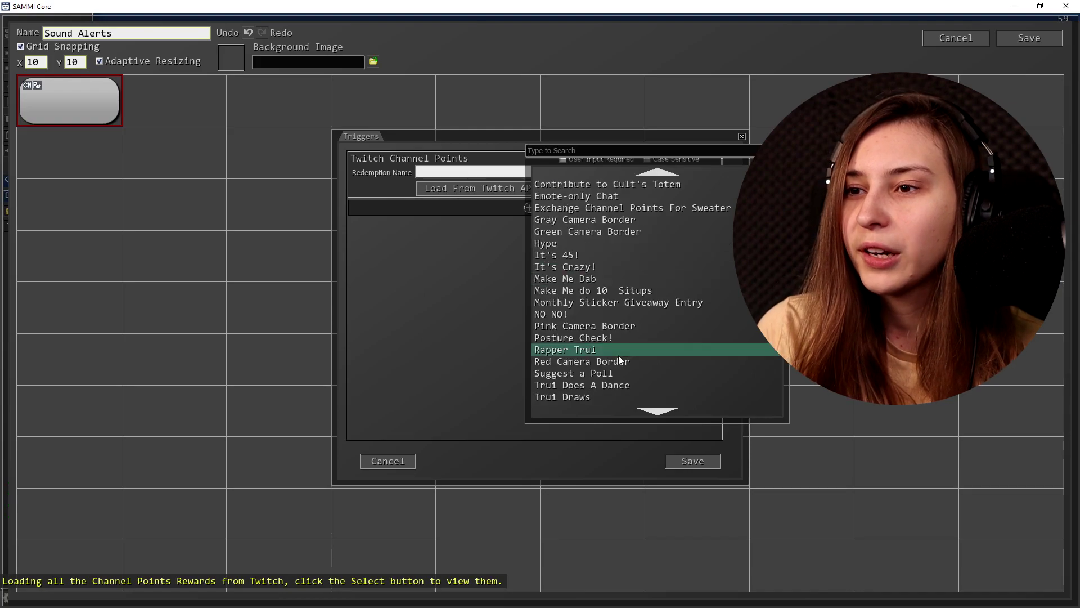
scroll(619, 365, up, 3)
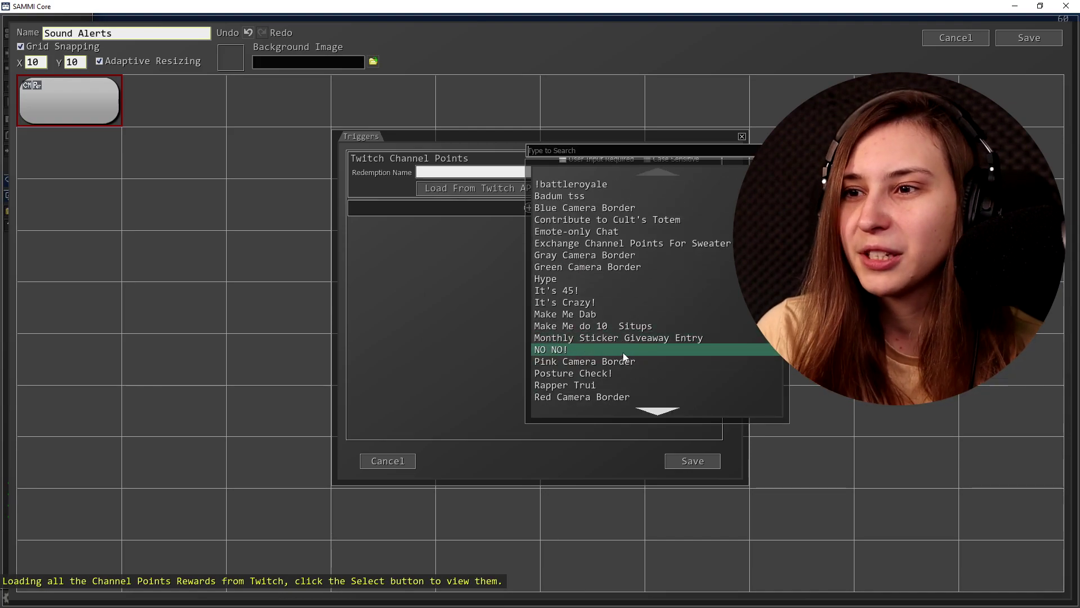
click(555, 279)
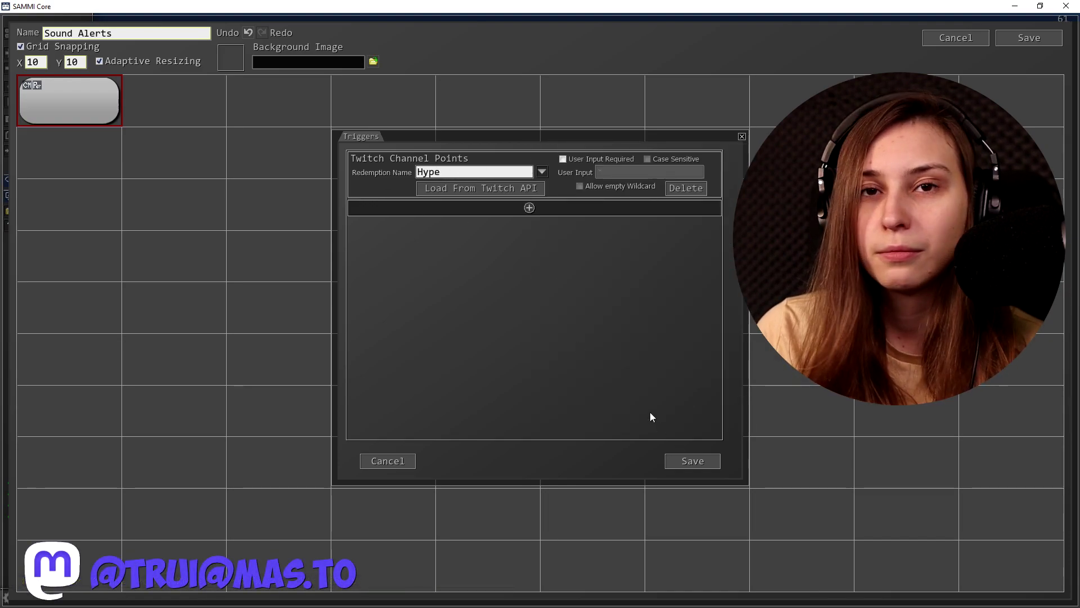
Save the channel points trigger and the Sound Alerts deck.
click(708, 464)
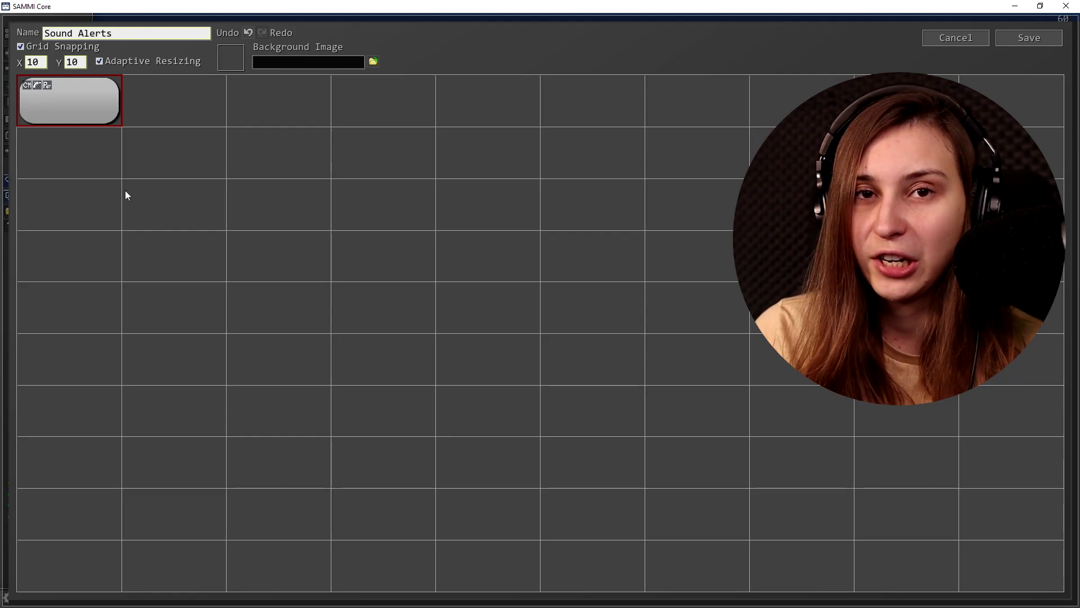
click(442, 243)
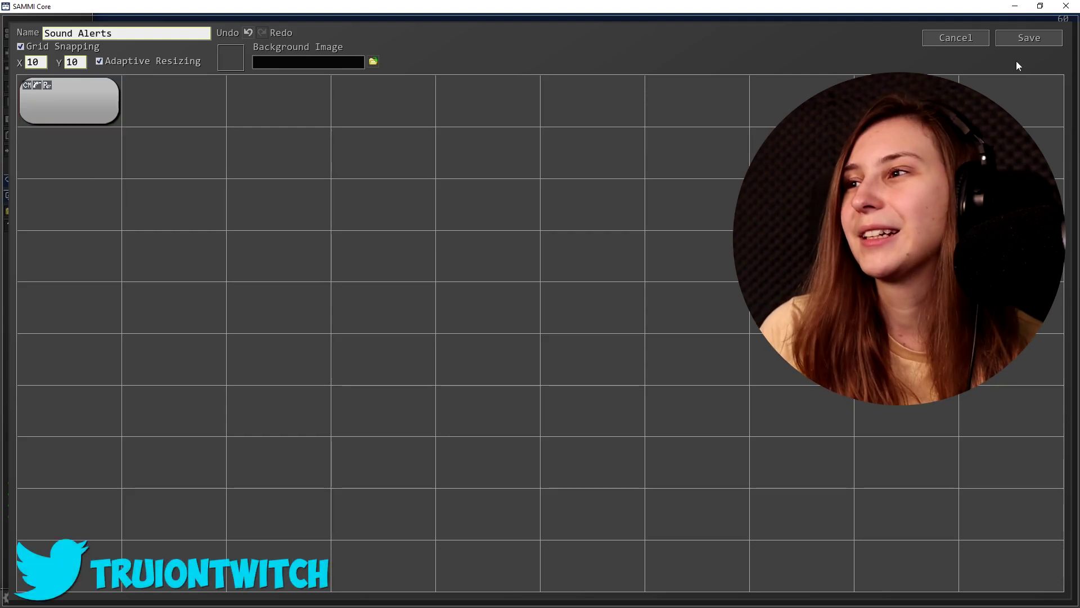
click(1022, 45)
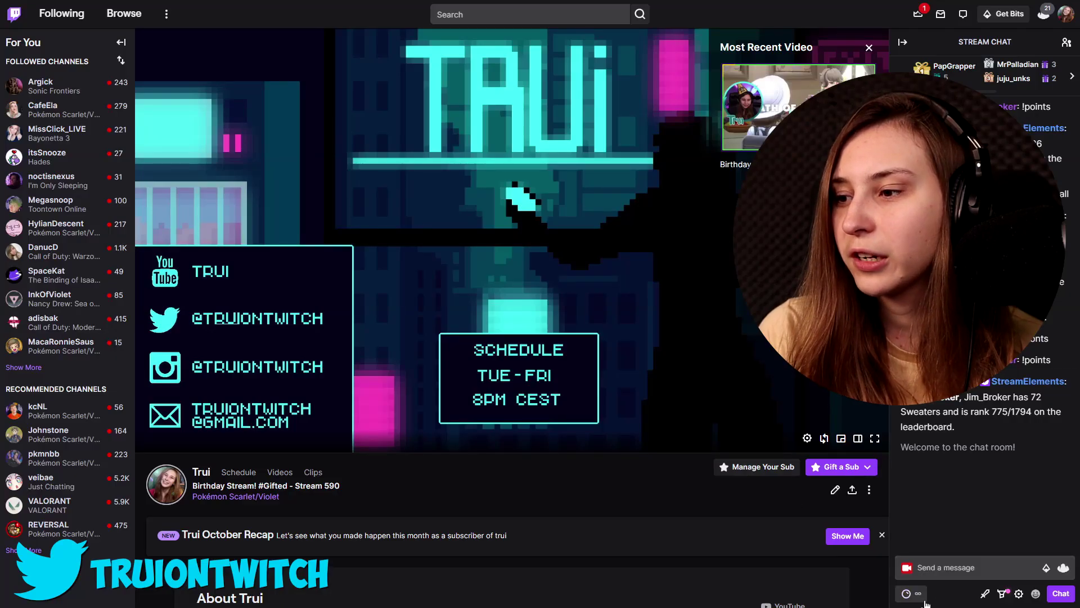
Redeem the Hype channel-point reward in Twitch to test the alert.
click(918, 600)
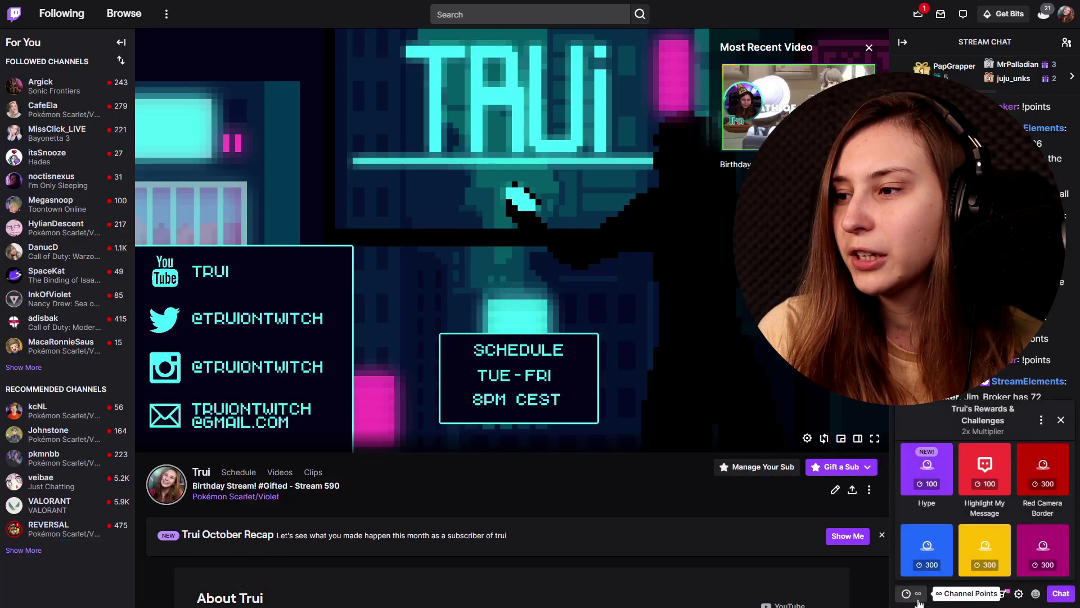
click(929, 470)
click(968, 556)
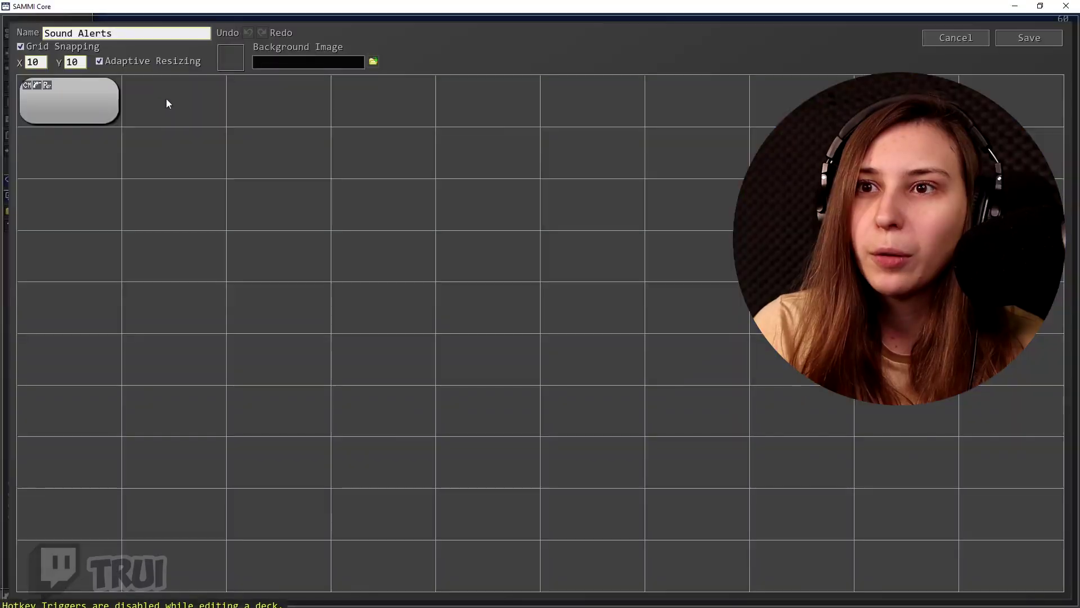
Set the deck button's display text to 'Hype' and save it.
click(70, 102)
double_click(97, 99)
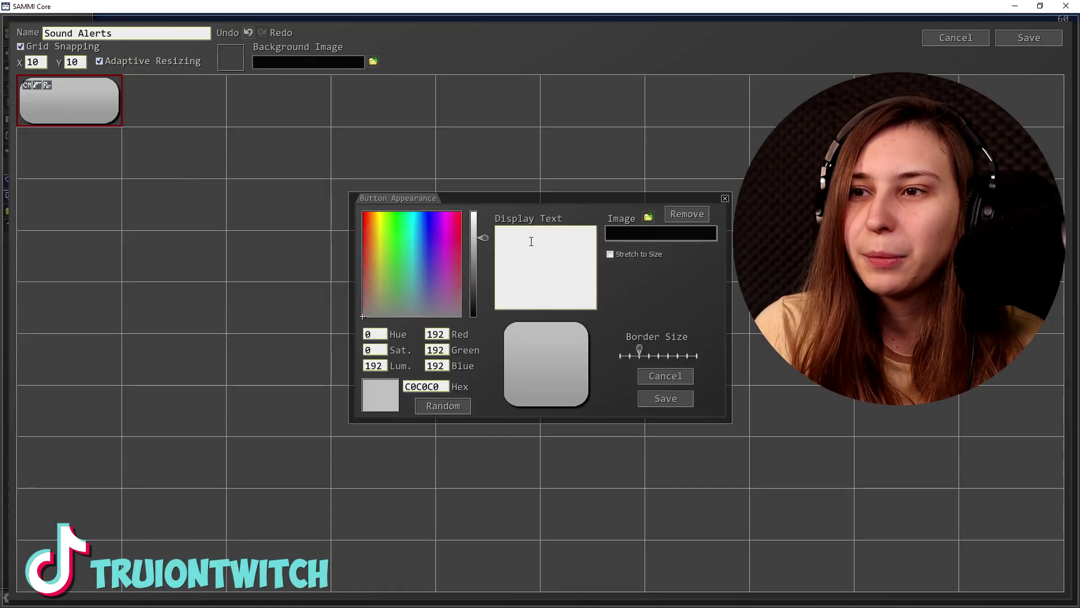
click(531, 241)
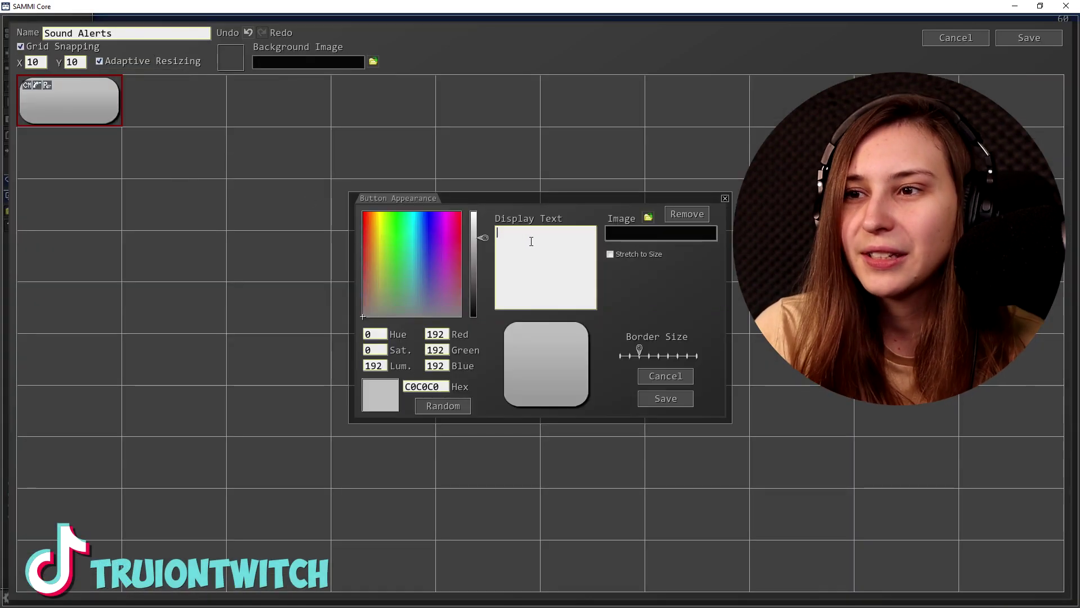
text(Hype)
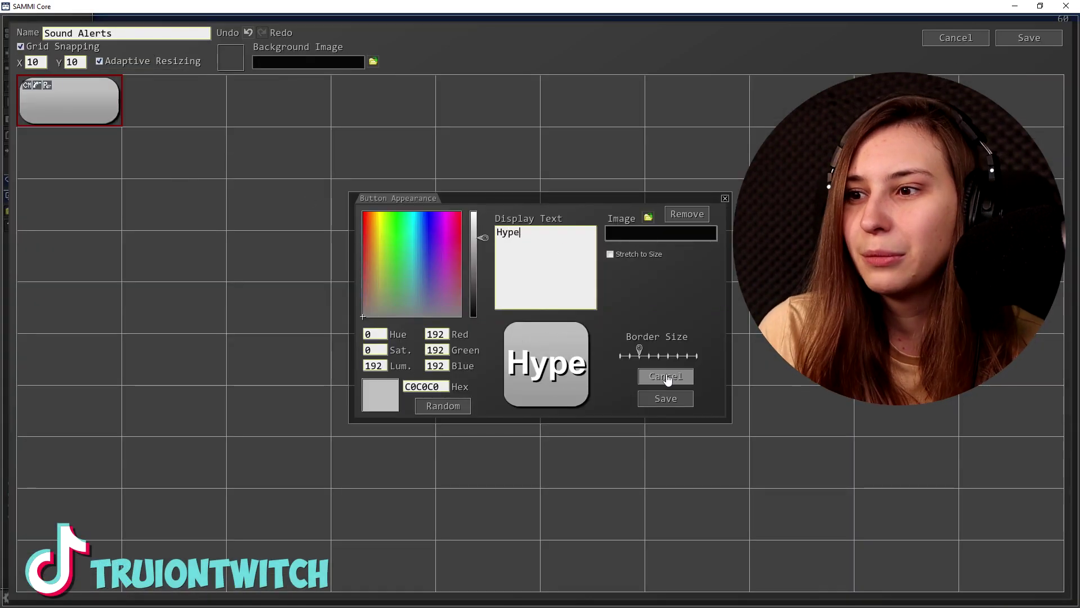
click(662, 399)
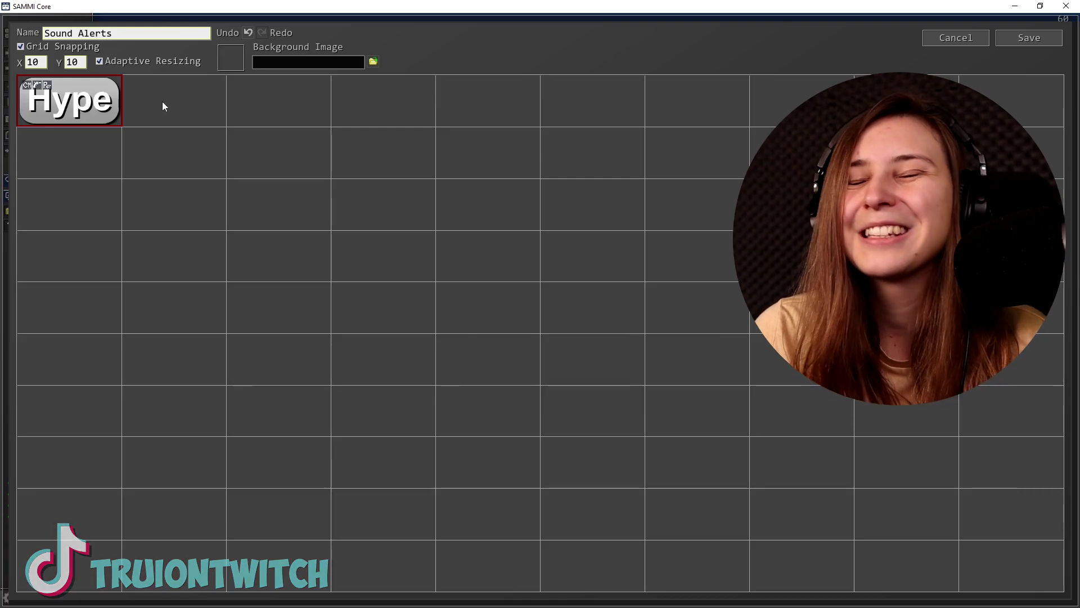